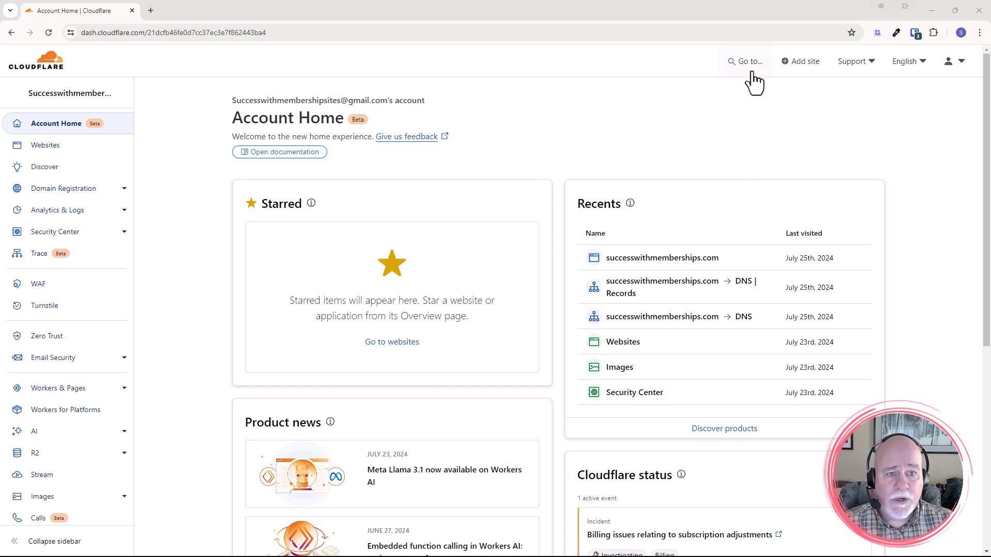
Add the site successwithmemberships.com to the account and confirm the Free plan for it.
{"action": "left_click", "coordinate": [805, 61]}
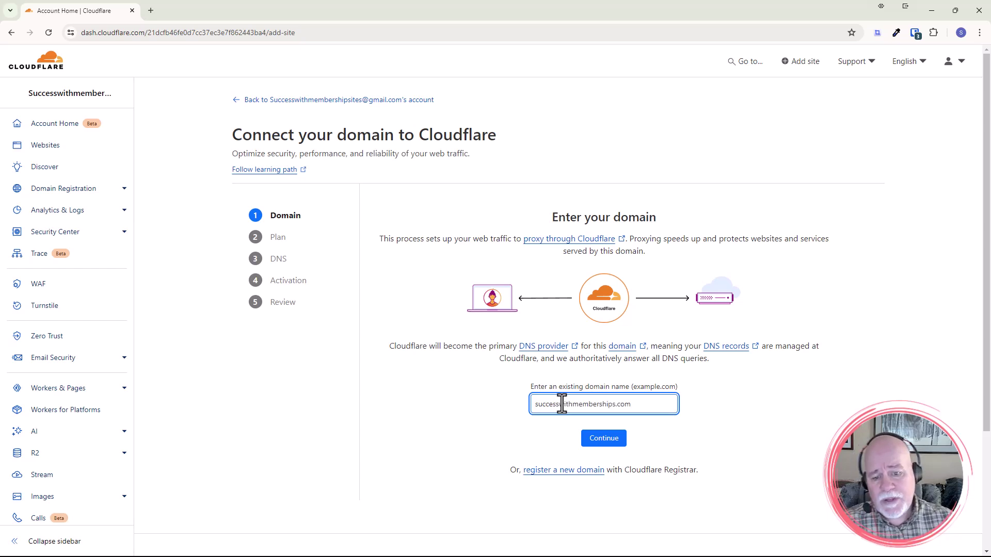
{"action": "left_click", "coordinate": [601, 439]}
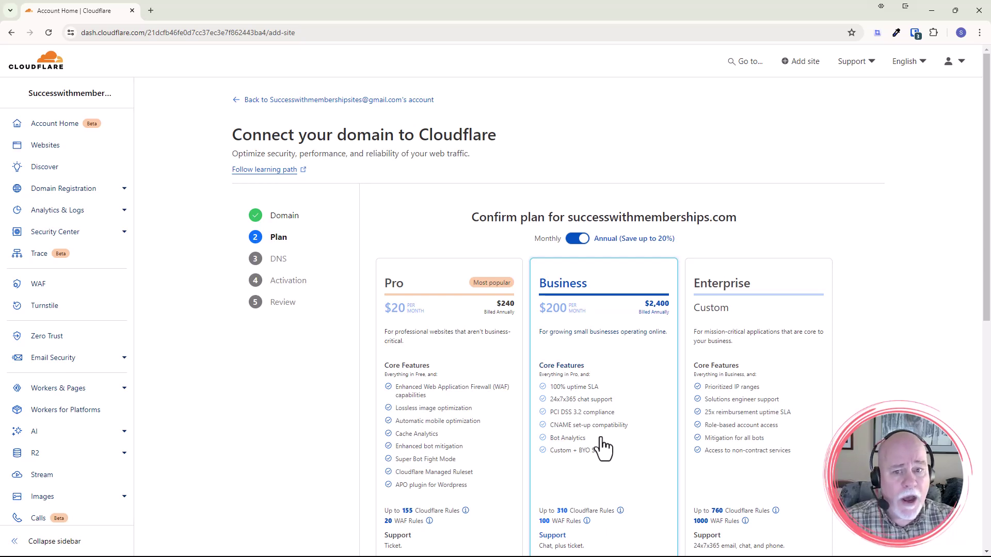
{"action": "scroll", "coordinate": [497, 404], "scroll_direction": "down", "scroll_amount": 3}
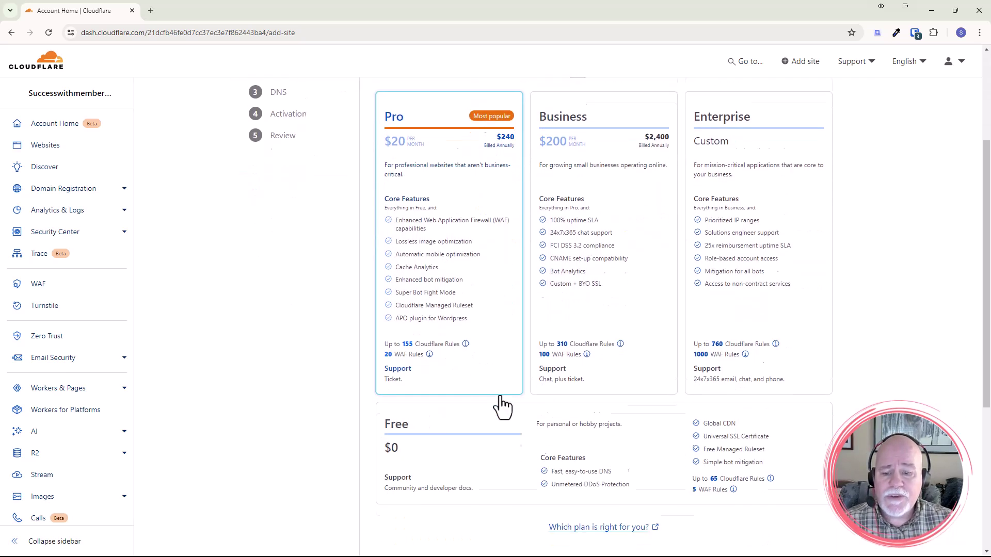
{"action": "scroll", "coordinate": [498, 405], "scroll_direction": "down", "scroll_amount": 2}
{"action": "left_click", "coordinate": [447, 376]}
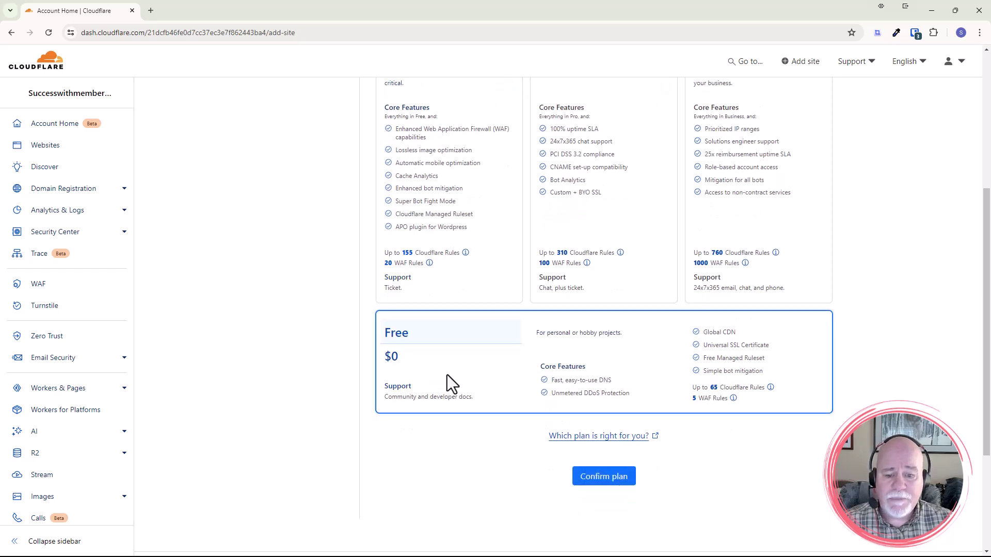
{"action": "left_click", "coordinate": [602, 484]}
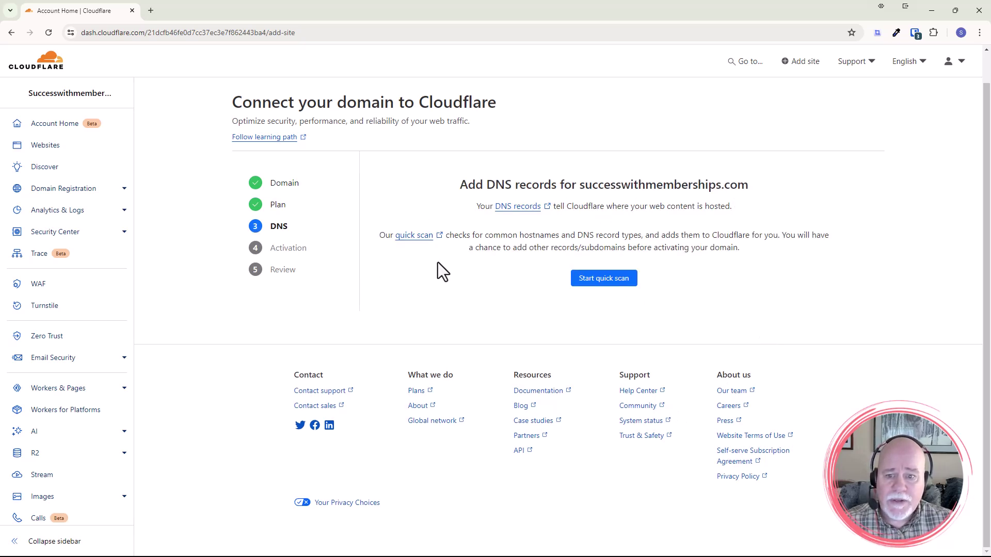
Run the DNS records quick scan and continue to the assigned nameservers in the activation instructions.
{"action": "left_click", "coordinate": [603, 279]}
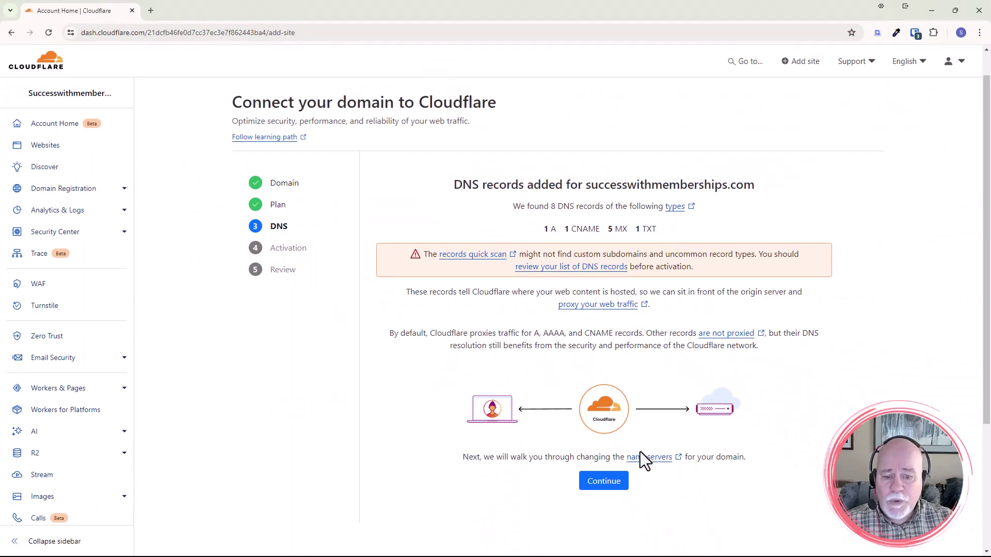
{"action": "left_click", "coordinate": [615, 486]}
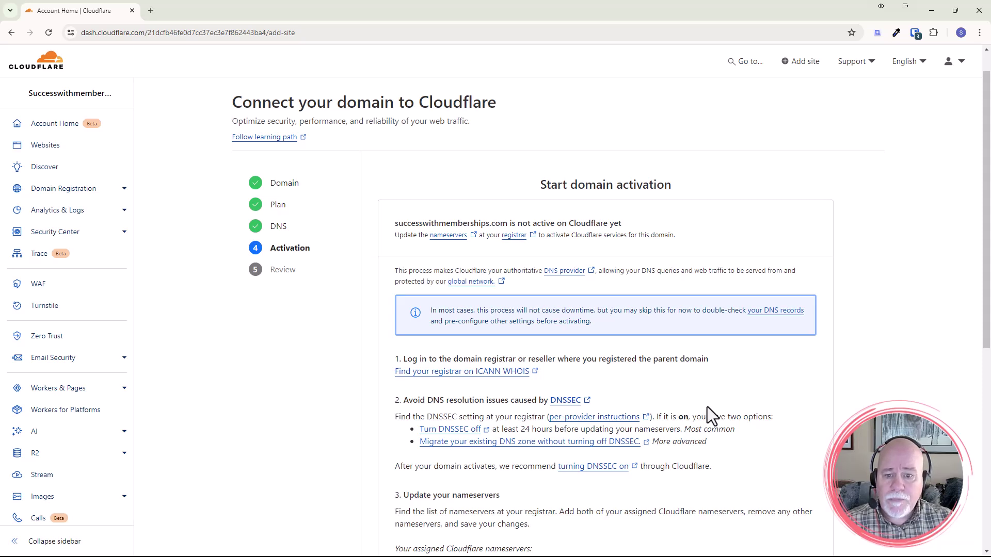
{"action": "scroll", "coordinate": [707, 406], "scroll_direction": "down", "scroll_amount": 1}
{"action": "scroll", "coordinate": [707, 406], "scroll_direction": "down", "scroll_amount": 4}
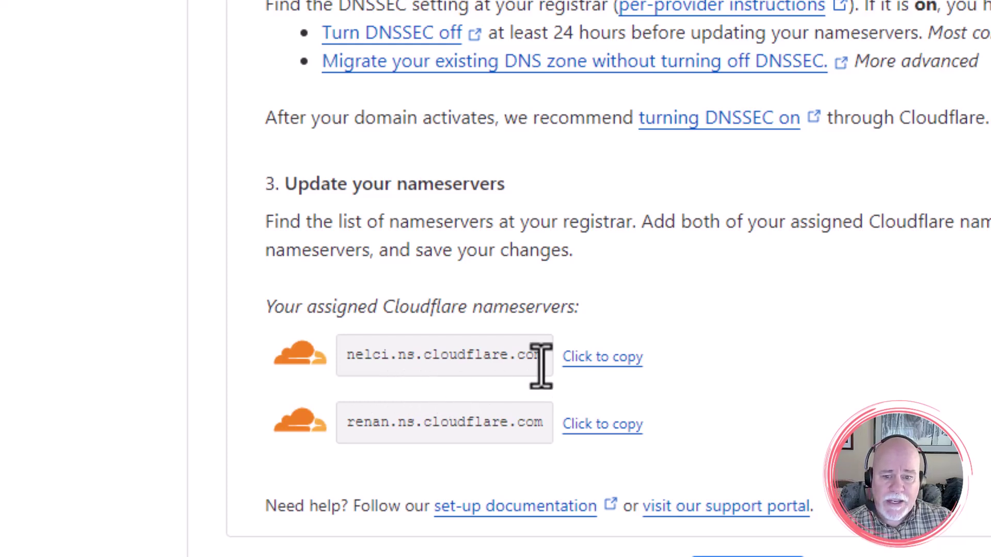
Copy the first assigned nameserver, nelci.ns.cloudflare.com, and open the management page of successwithmemberships.com in Namecheap.
{"action": "left_click", "coordinate": [619, 359]}
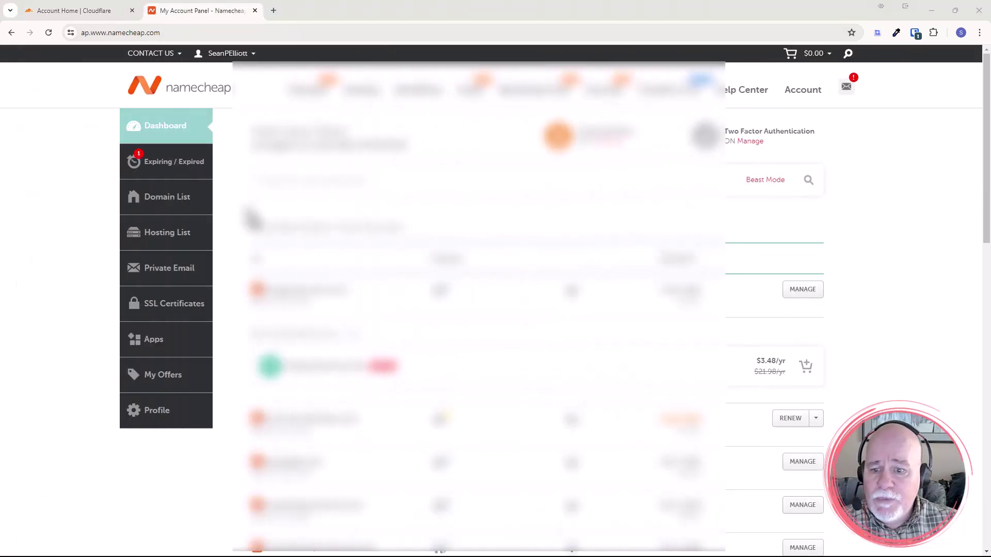
{"action": "scroll", "coordinate": [252, 219], "scroll_direction": "down", "scroll_amount": 3}
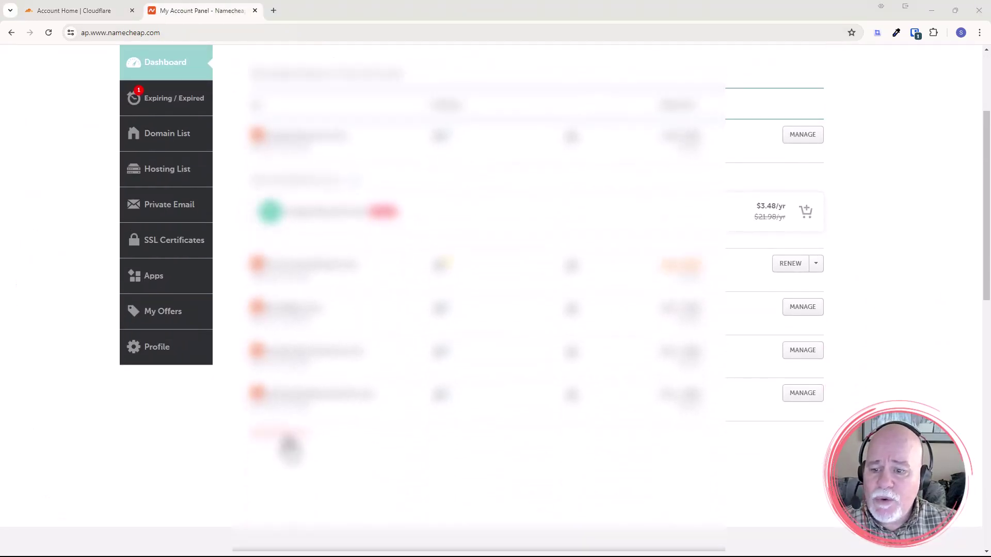
{"action": "left_click", "coordinate": [325, 438]}
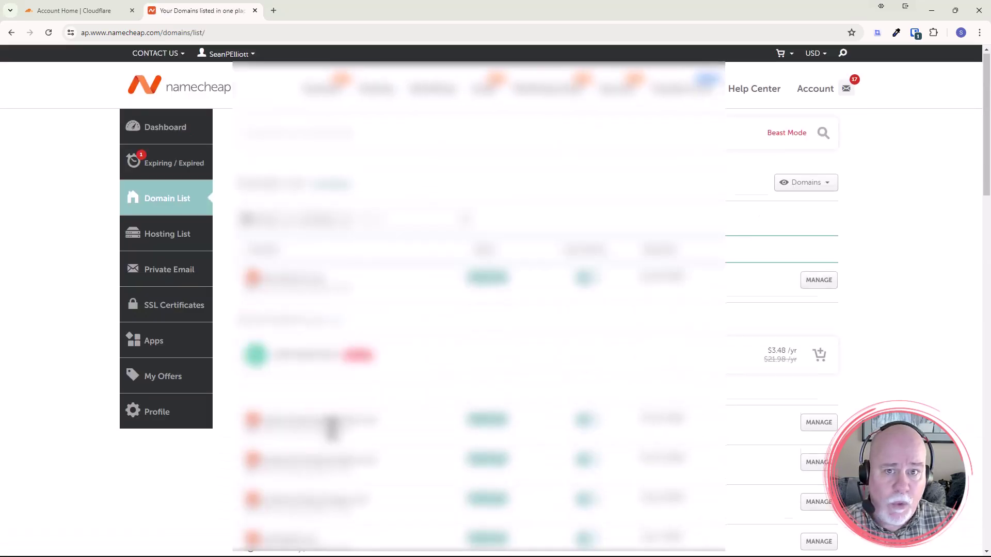
{"action": "scroll", "coordinate": [332, 428], "scroll_direction": "down", "scroll_amount": 5}
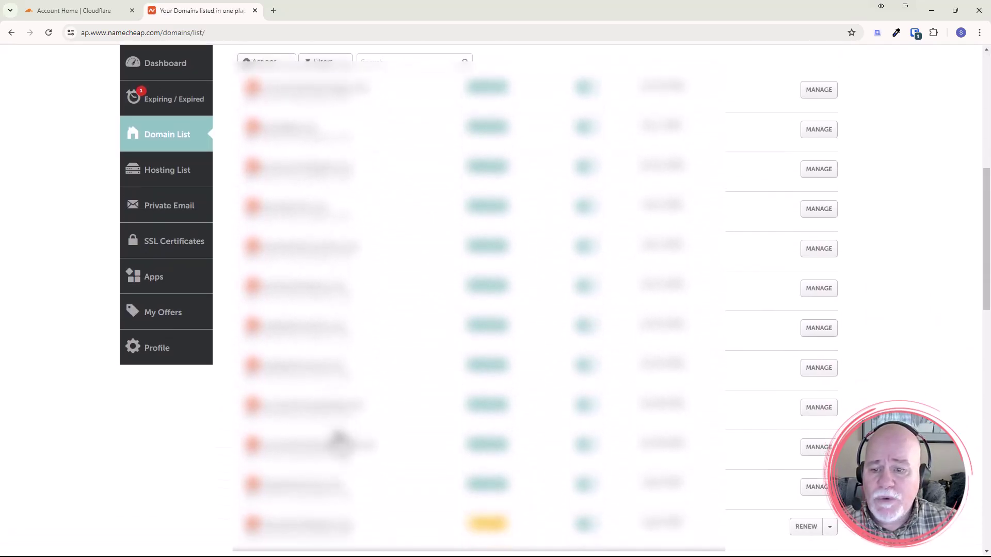
{"action": "scroll", "coordinate": [337, 438], "scroll_direction": "down", "scroll_amount": 1}
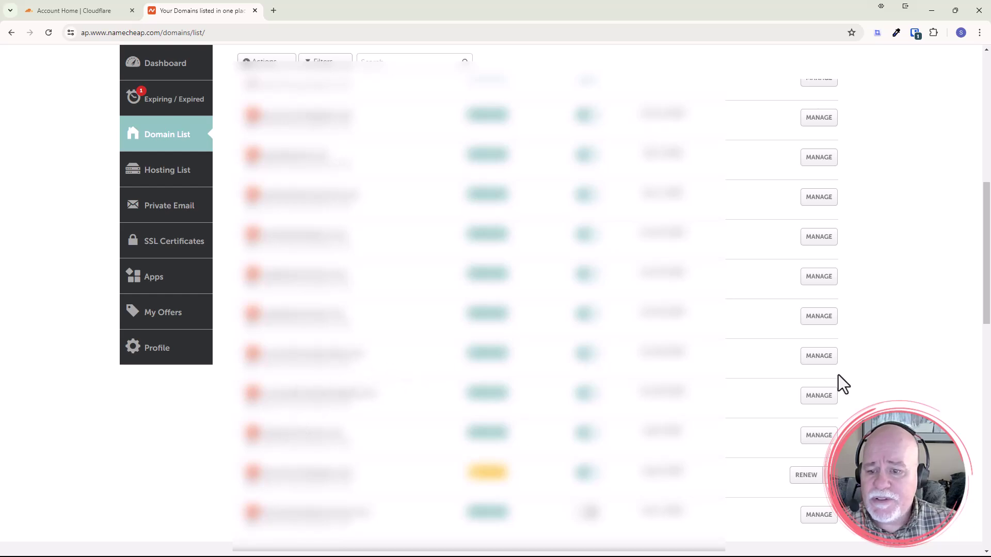
{"action": "left_click", "coordinate": [824, 360]}
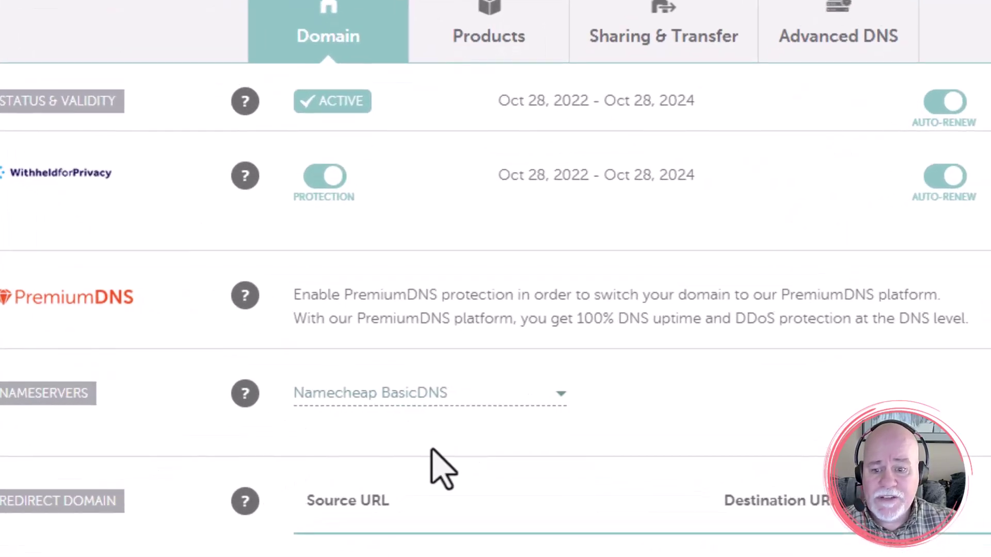
Switch the domain's nameservers to Custom DNS and enter nelci.ns.cloudflare.com as Nameserver 1.
{"action": "left_click", "coordinate": [561, 400]}
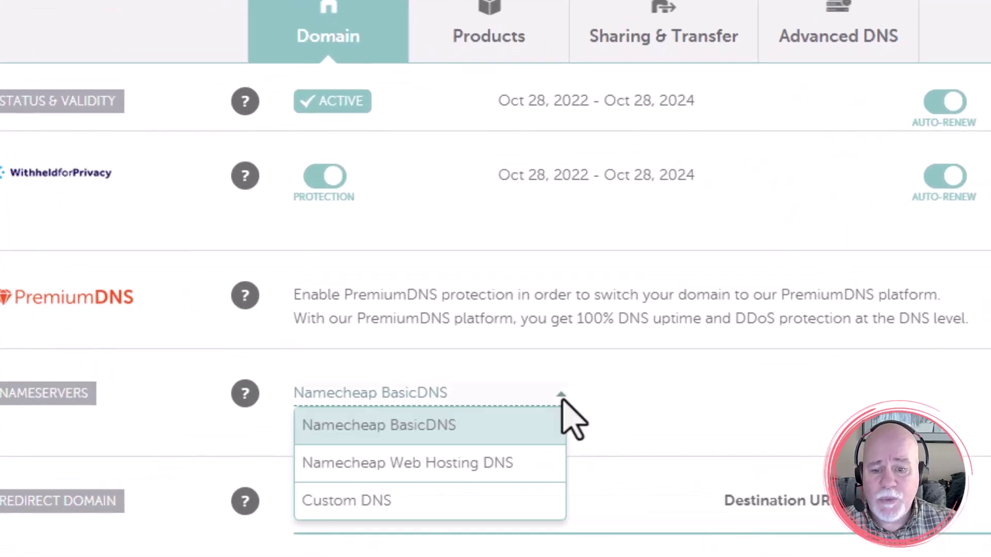
{"action": "left_click", "coordinate": [449, 511]}
{"action": "left_click", "coordinate": [405, 454]}
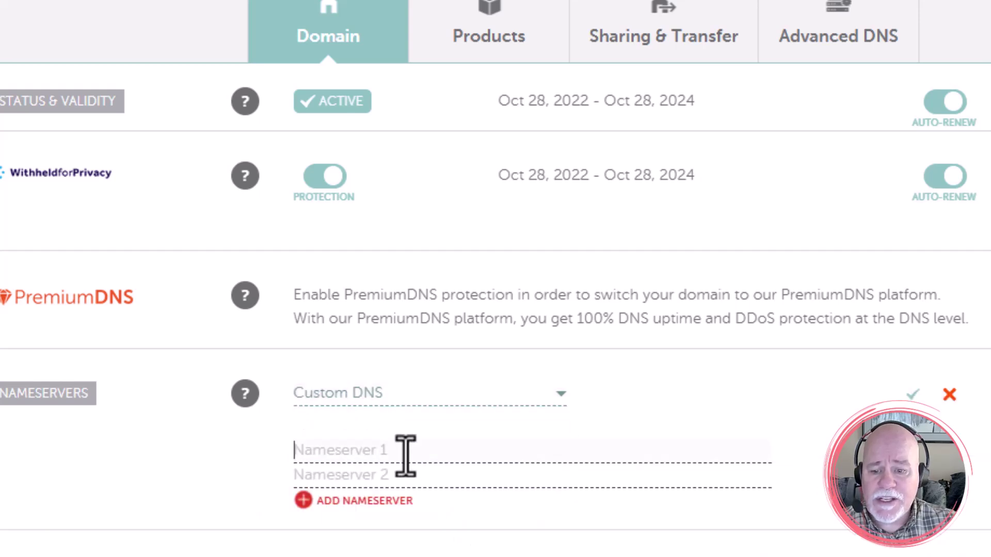
{"action": "key", "text": "ctrl+v"}
Copy renan.ns.cloudflare.com from Cloudflare, enter it as Nameserver 2 in Namecheap and save the nameservers.
{"action": "left_click", "coordinate": [469, 480]}
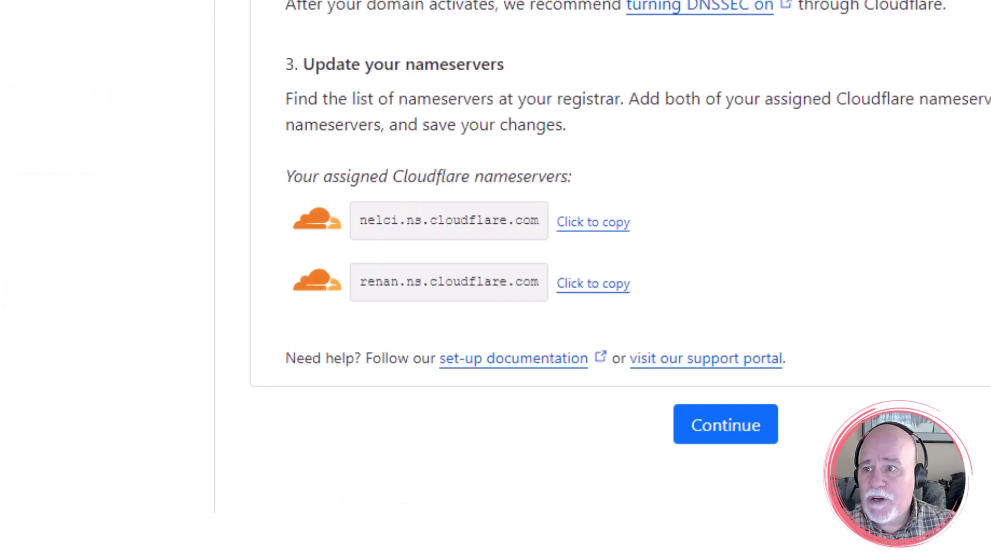
{"action": "left_click", "coordinate": [608, 289]}
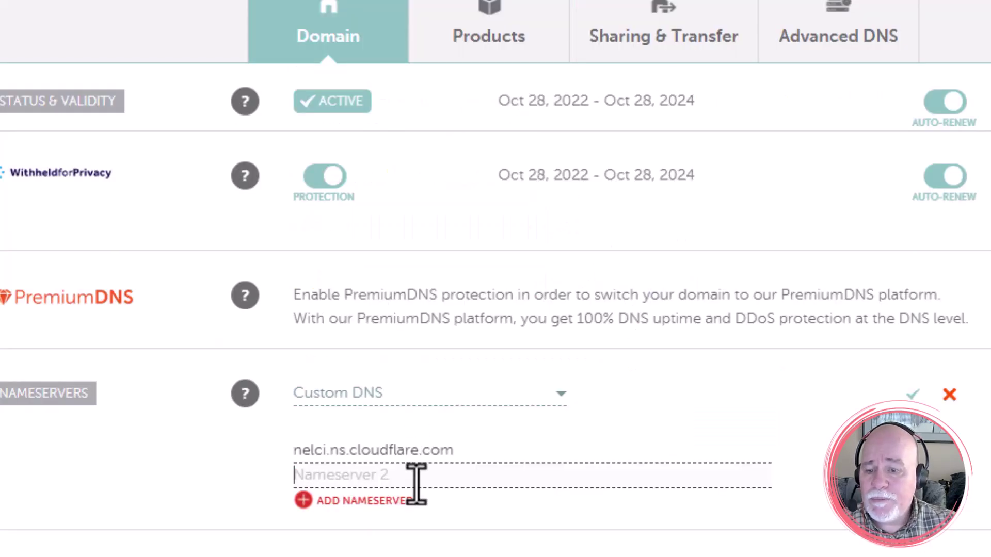
{"action": "key", "text": "ctrl+v"}
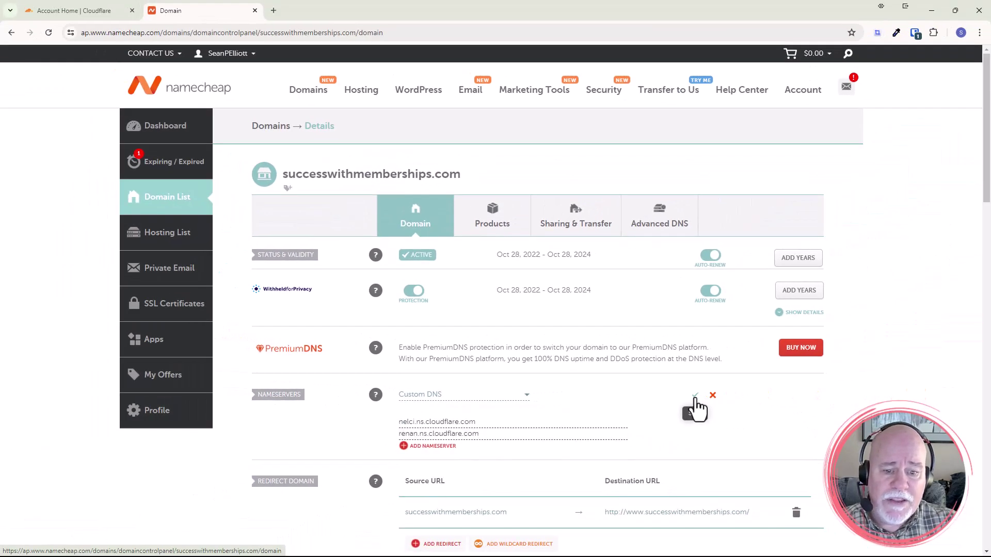
{"action": "left_click", "coordinate": [695, 398]}
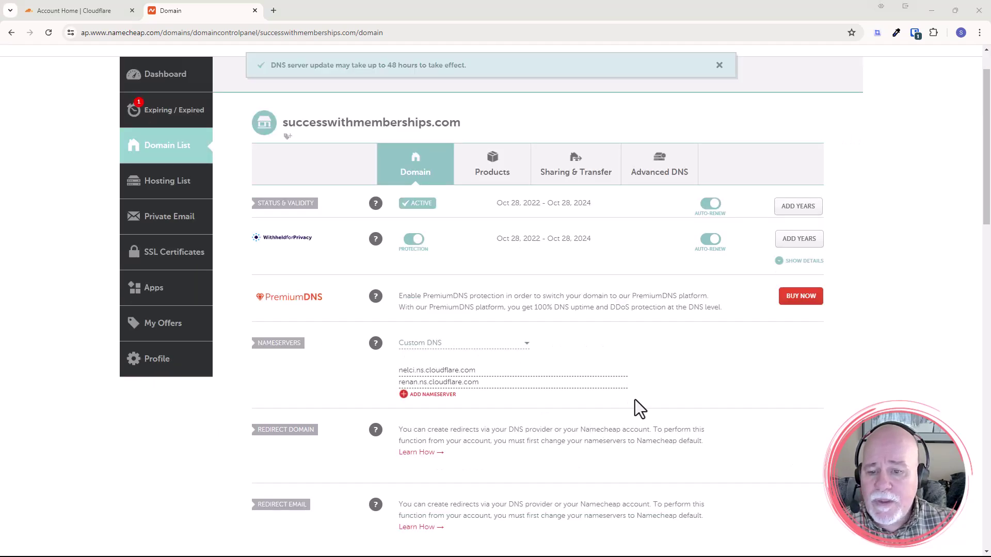
{"action": "scroll", "coordinate": [633, 401], "scroll_direction": "down", "scroll_amount": 4}
{"action": "scroll", "coordinate": [633, 409], "scroll_direction": "up", "scroll_amount": 2}
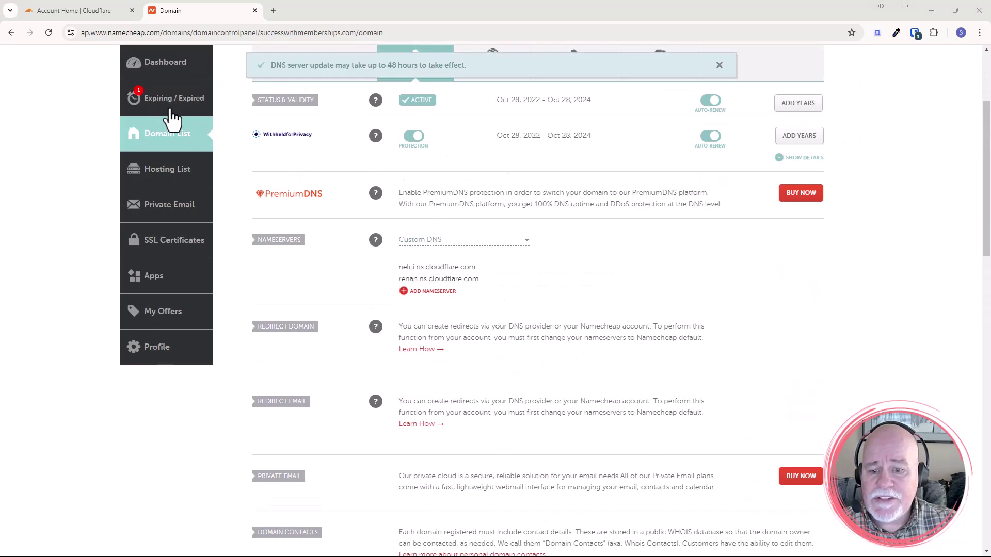
Return to Cloudflare, complete the domain connection setup and continue to the successwithmemberships.com overview.
{"action": "left_click", "coordinate": [98, 12]}
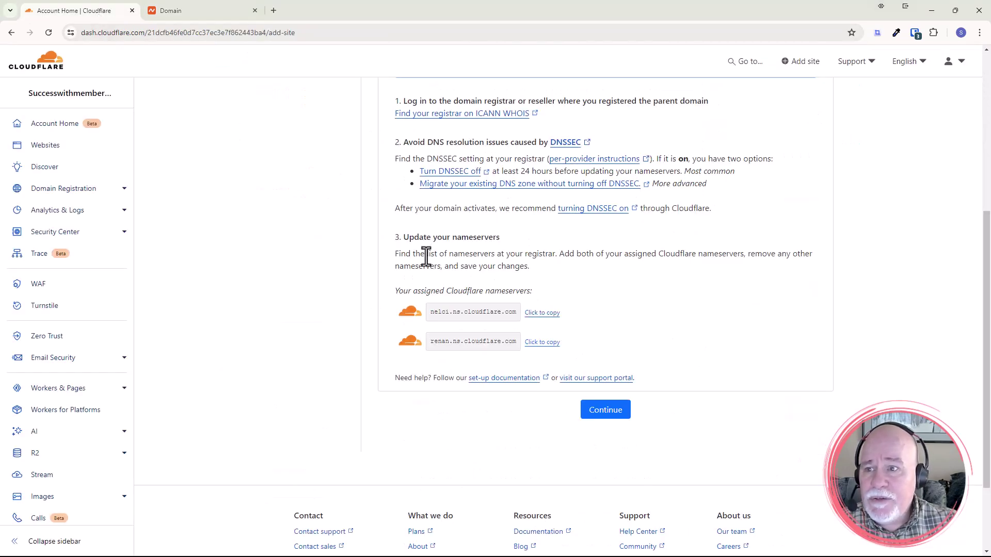
{"action": "left_click", "coordinate": [607, 411]}
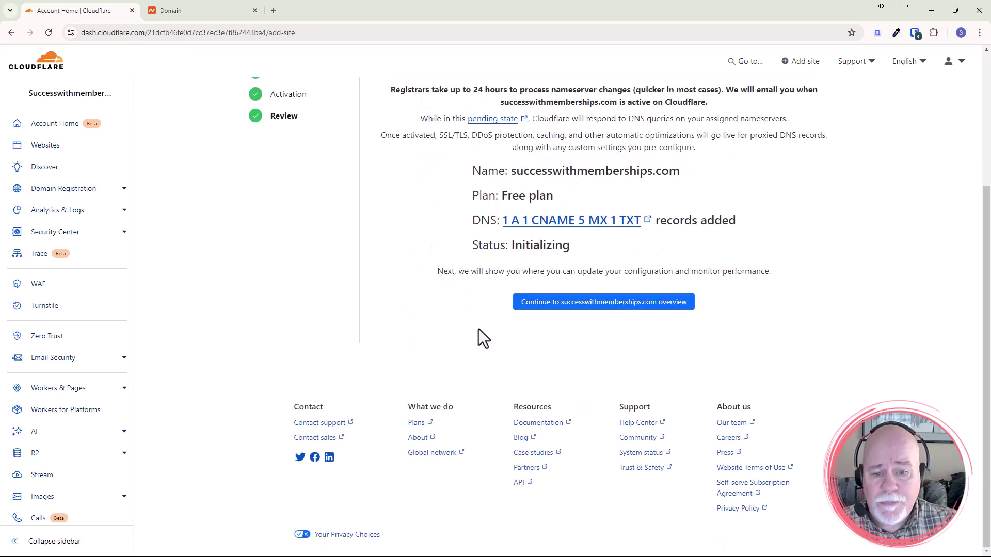
{"action": "scroll", "coordinate": [478, 330], "scroll_direction": "up", "scroll_amount": 3}
{"action": "scroll", "coordinate": [353, 192], "scroll_direction": "up", "scroll_amount": 1}
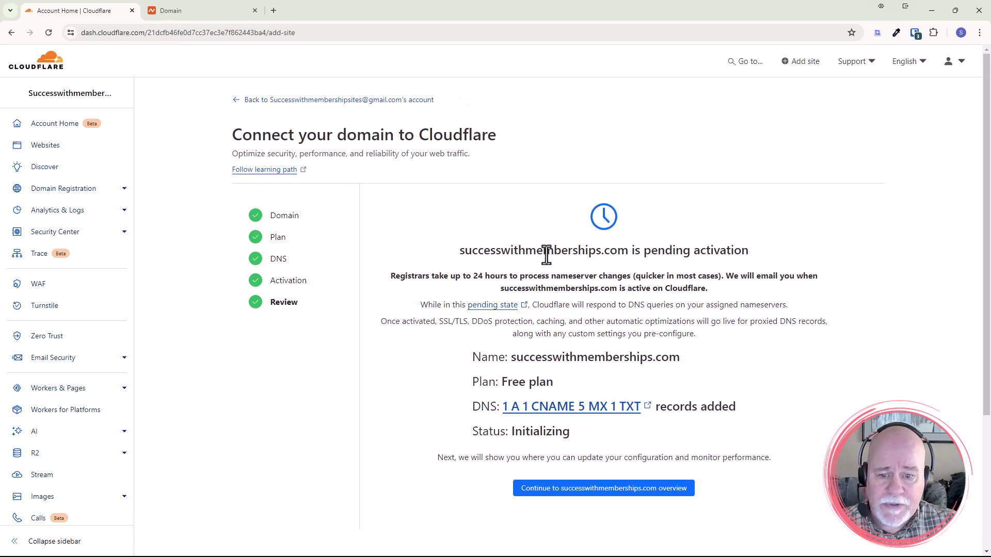
{"action": "scroll", "coordinate": [546, 253], "scroll_direction": "down", "scroll_amount": 1}
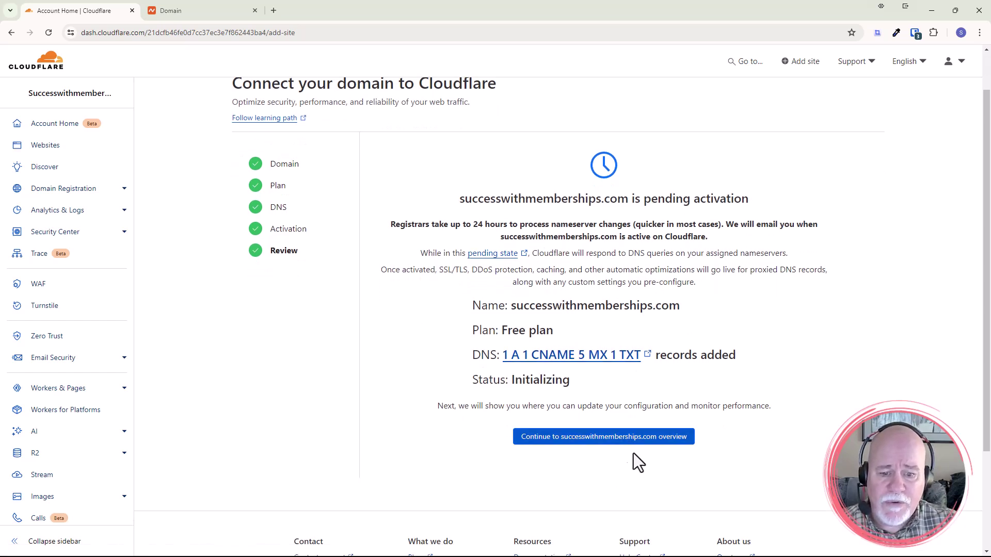
{"action": "left_click", "coordinate": [609, 443]}
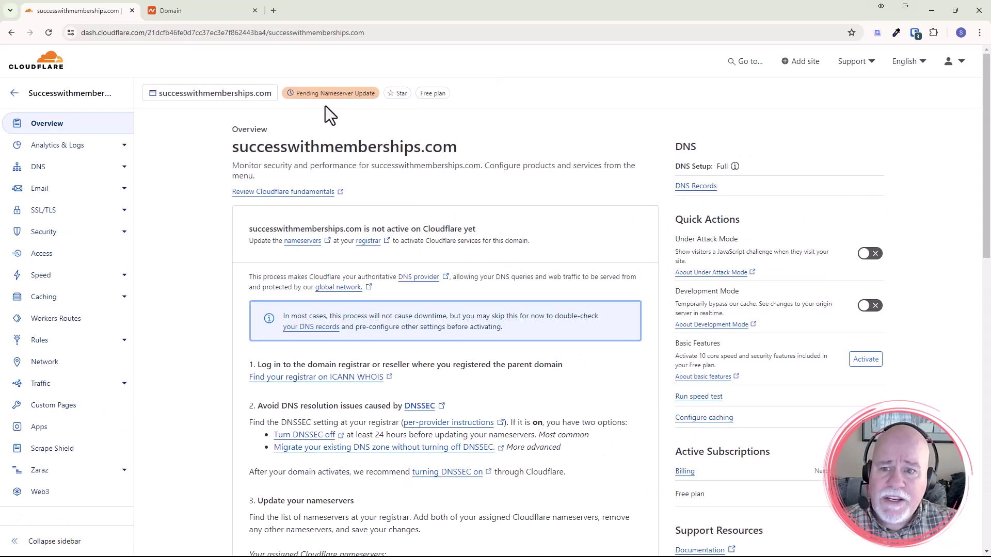
Reload the domain overview and check the activation status of successwithmemberships.com.
{"action": "mouse_move", "coordinate": [310, 98]}
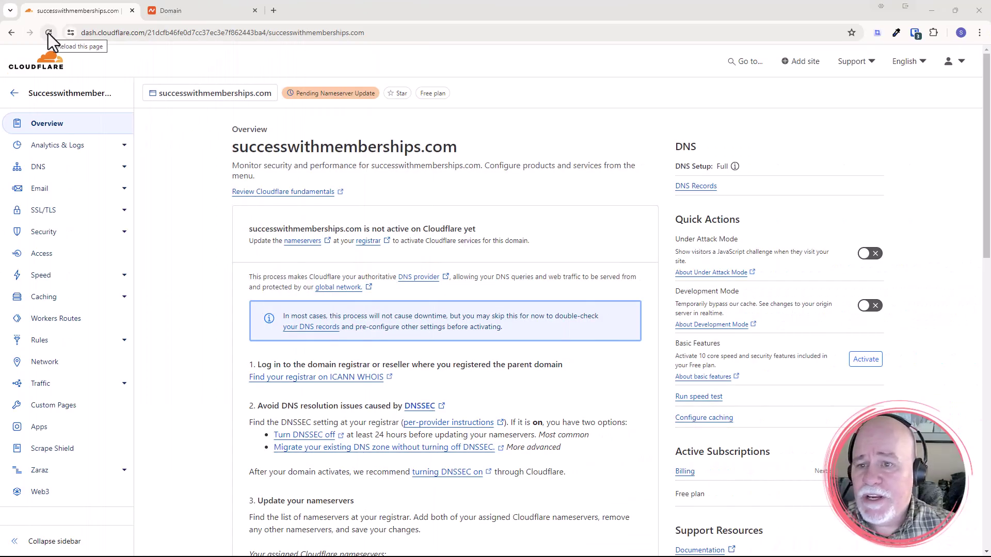
{"action": "left_click", "coordinate": [48, 33]}
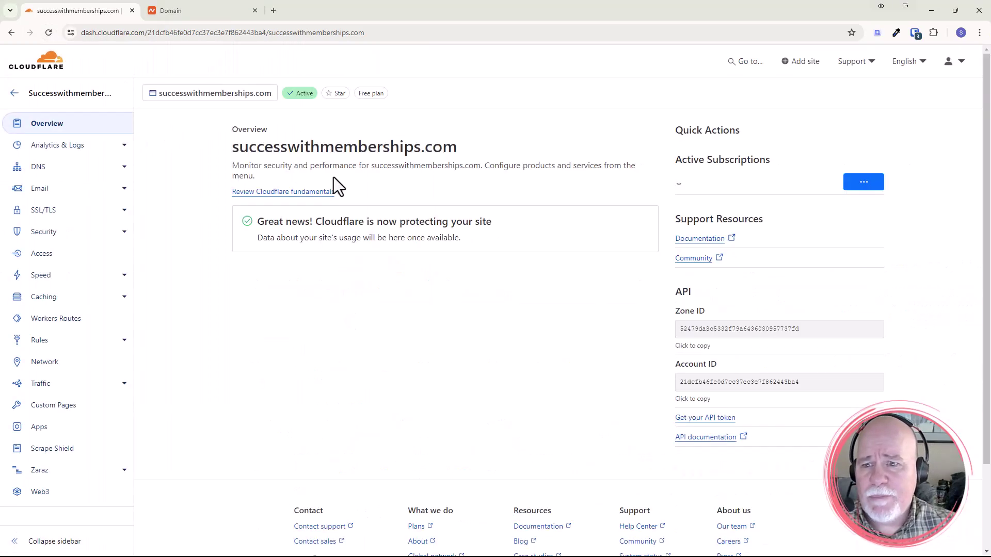
{"action": "mouse_move", "coordinate": [301, 94]}
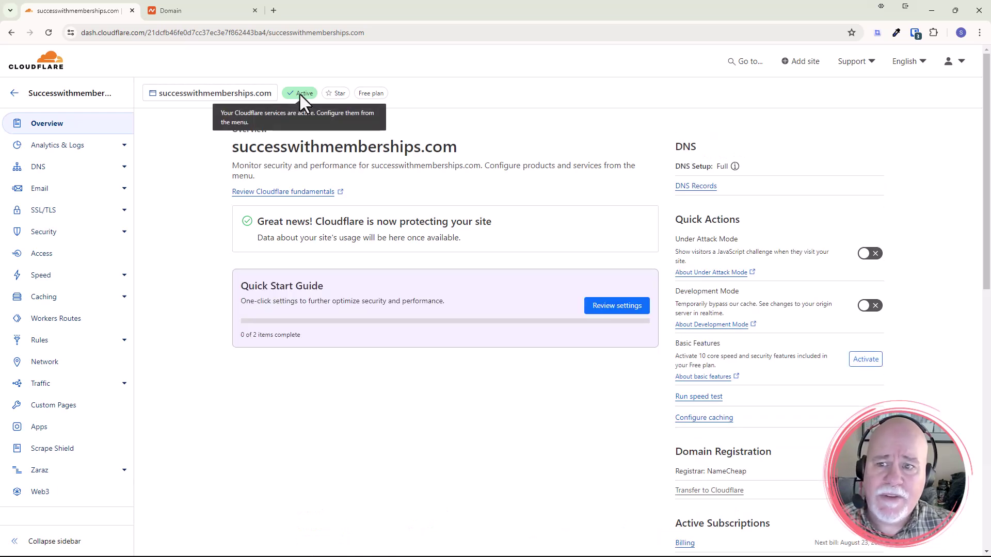
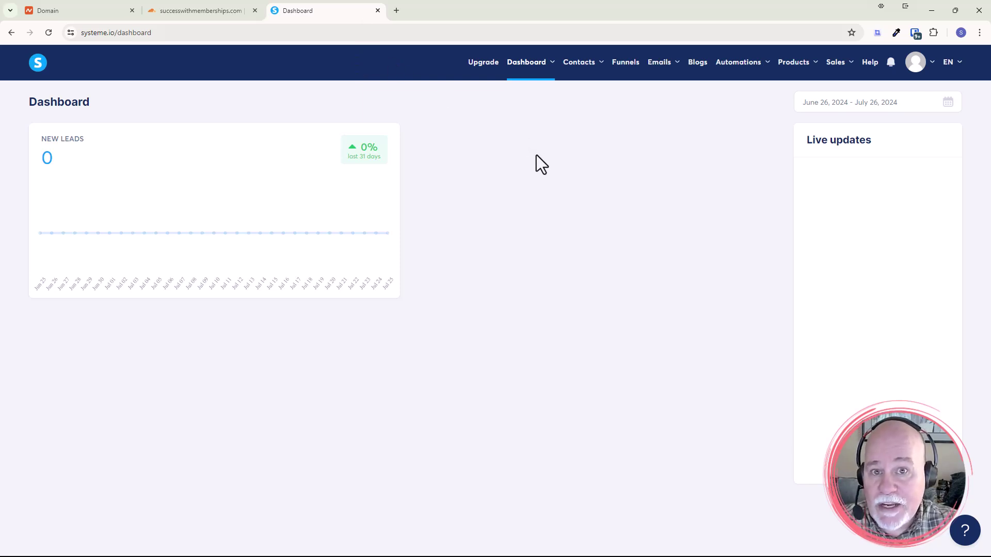
Open the custom domains settings of the systeme.io account.
{"action": "mouse_move", "coordinate": [925, 70]}
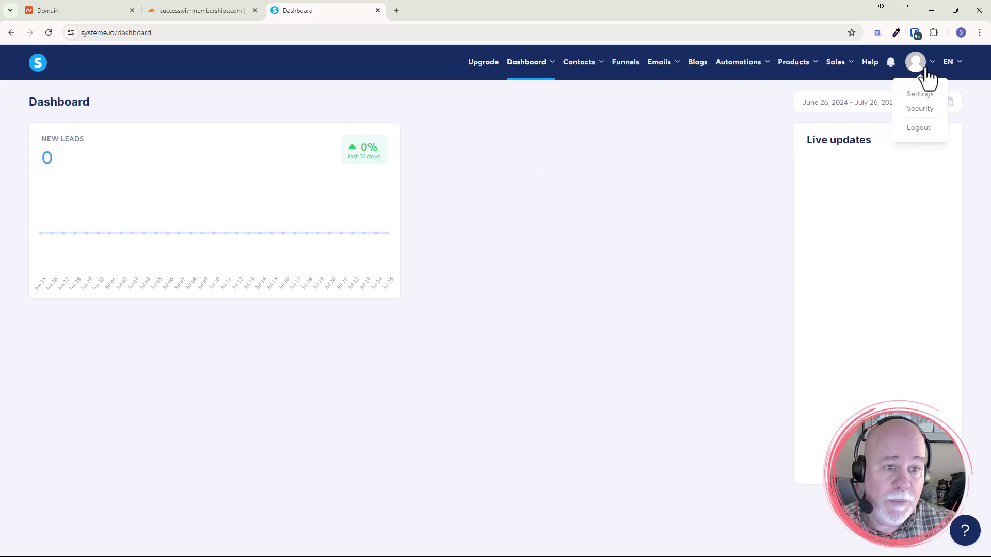
{"action": "left_click", "coordinate": [922, 98]}
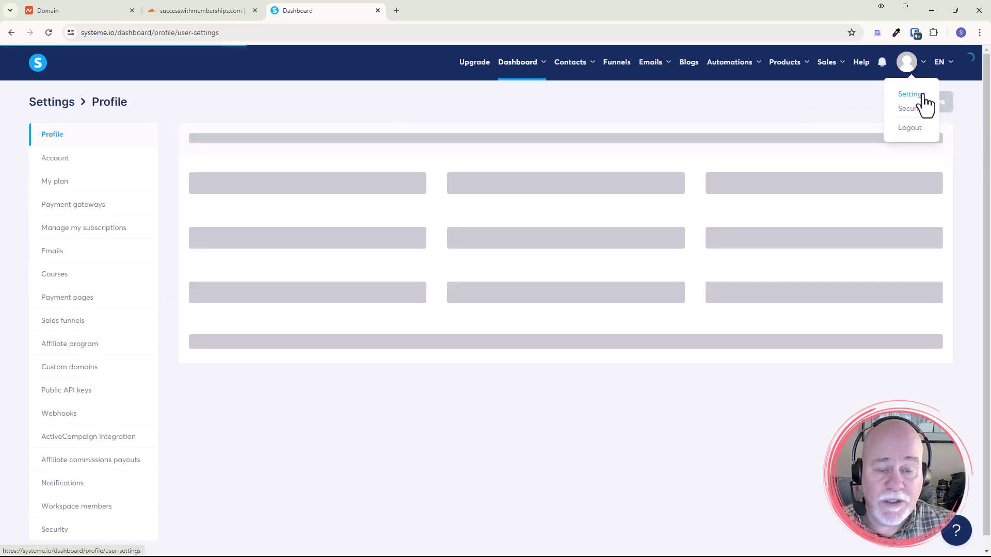
{"action": "left_click", "coordinate": [72, 367]}
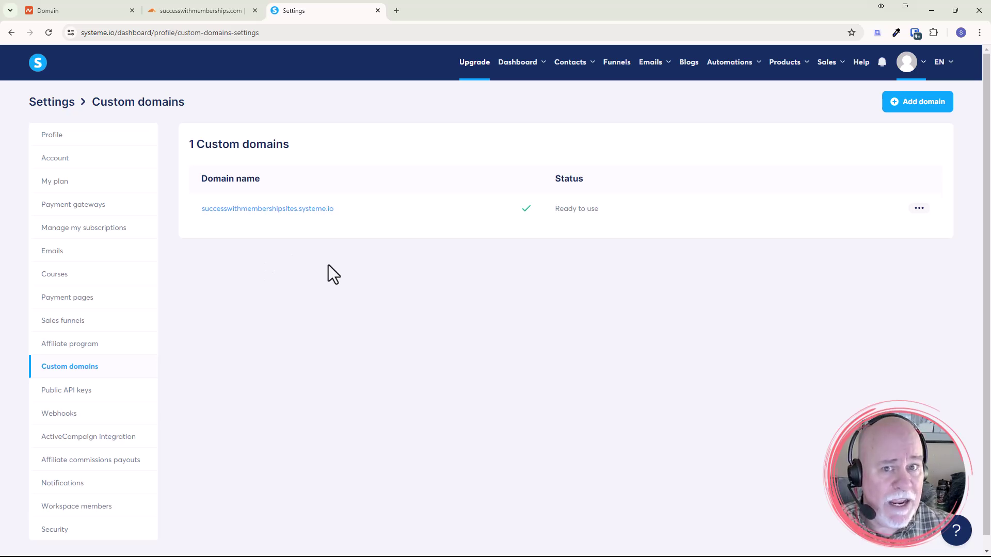
{"action": "left_click", "coordinate": [938, 114]}
{"action": "left_click", "coordinate": [564, 301]}
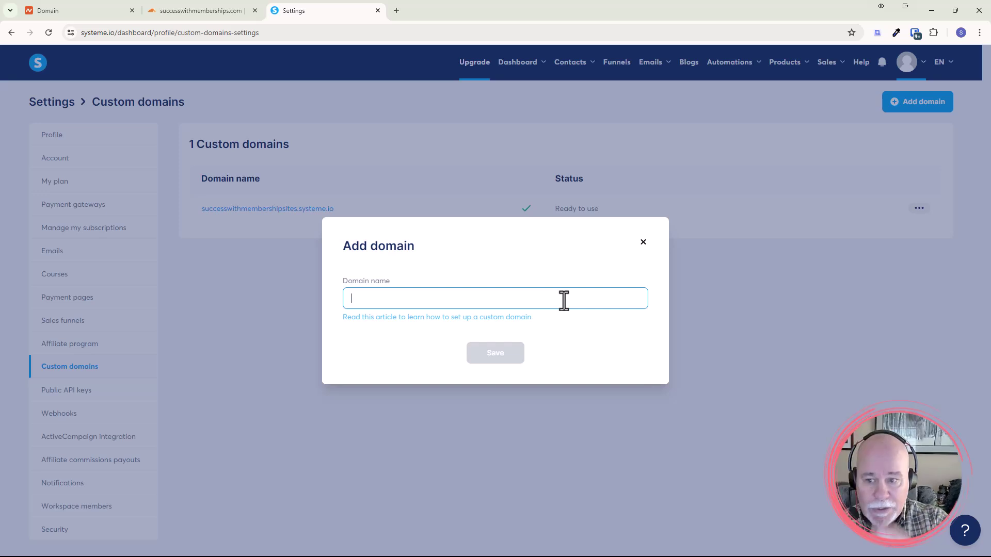
{"action": "type", "text": "www"}
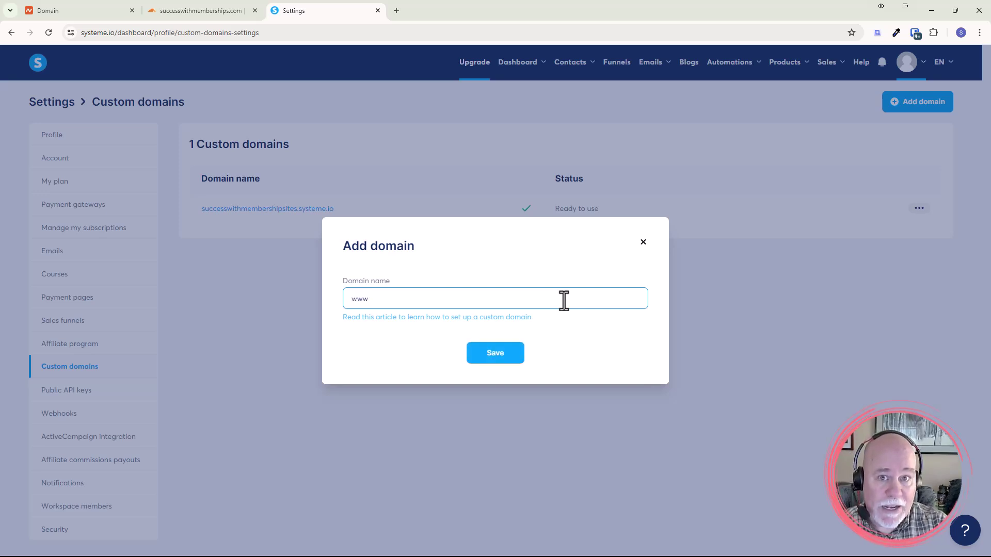
{"action": "type", "text": ".succ"}
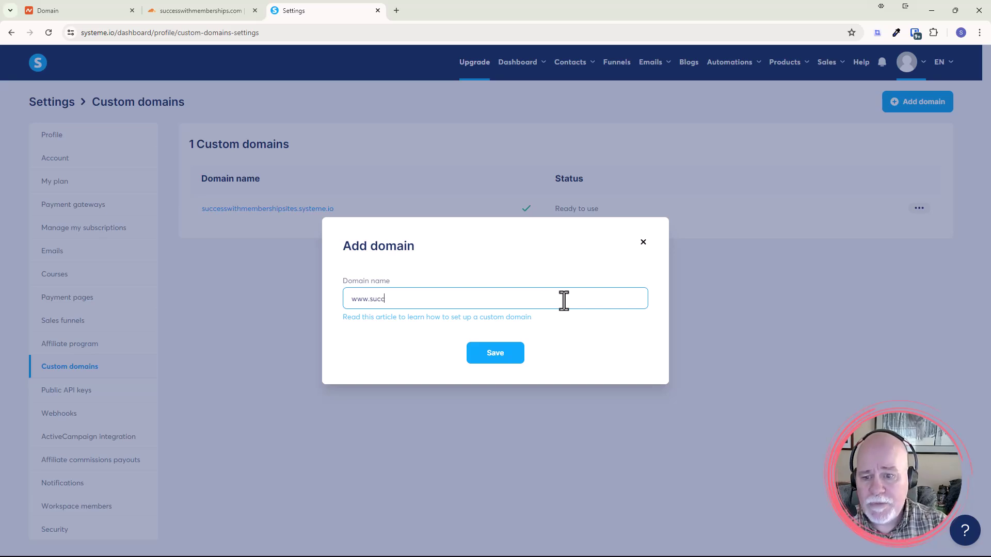
{"action": "type", "text": "esswithmembe"}
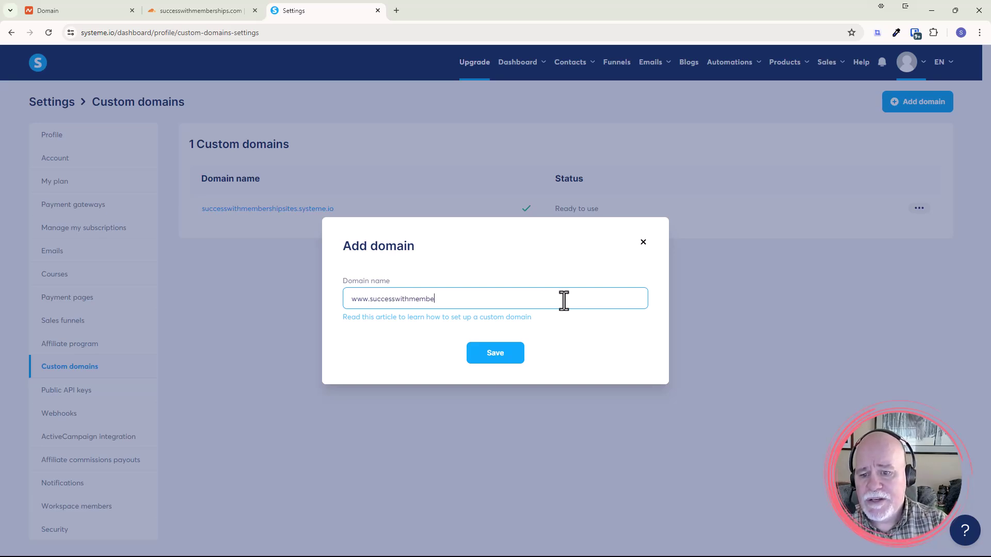
{"action": "type", "text": "sship.com"}
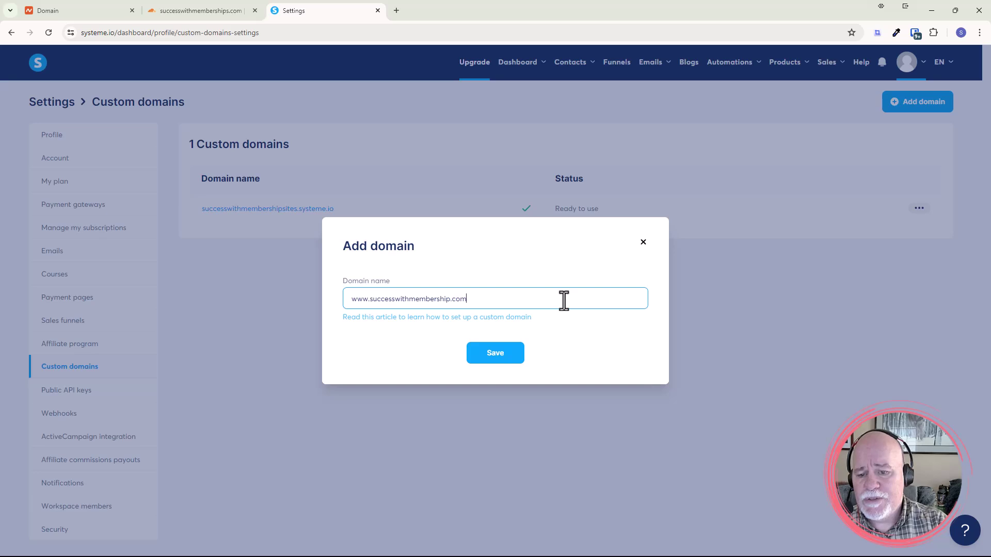
{"action": "key", "text": "BackSpace"}
{"action": "key", "text": "BackSpace"}
{"action": "key", "text": "BackSpace"}
{"action": "type", "text": ".com"}
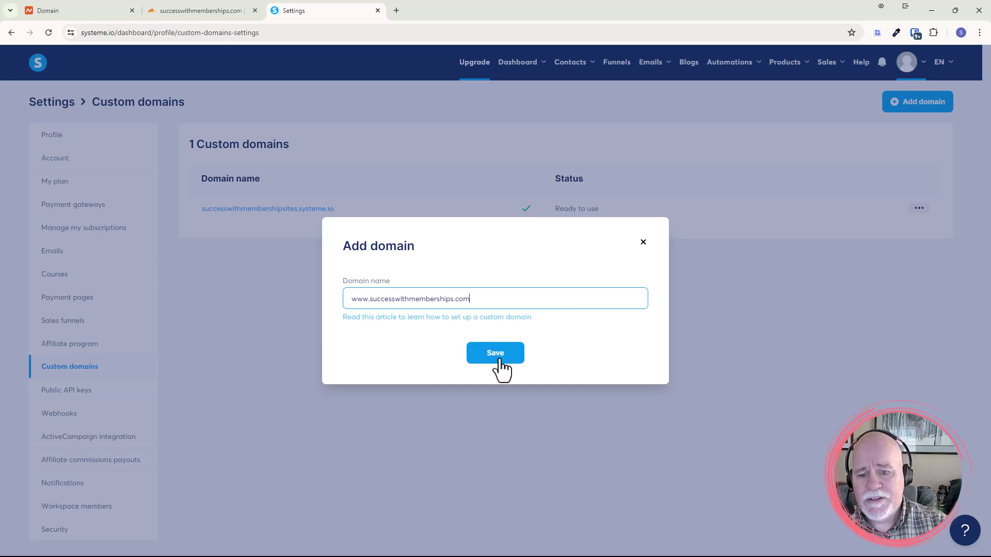
{"action": "left_click", "coordinate": [499, 358]}
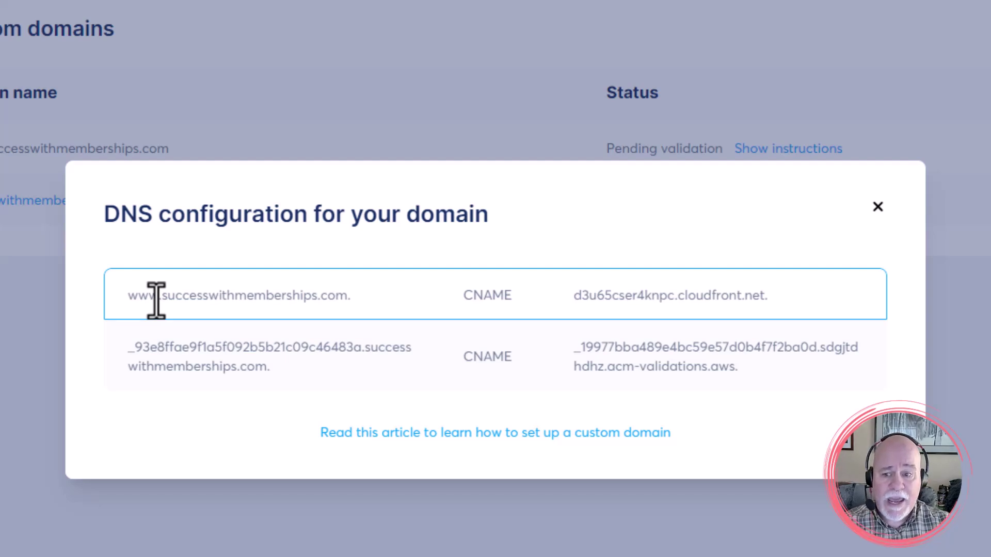
Copy the CNAME target d3u65cser4knpc.cloudfront.net for the www host from the domain's DNS configuration.
{"action": "left_click_drag", "start_coordinate": [156, 298], "coordinate": [125, 304]}
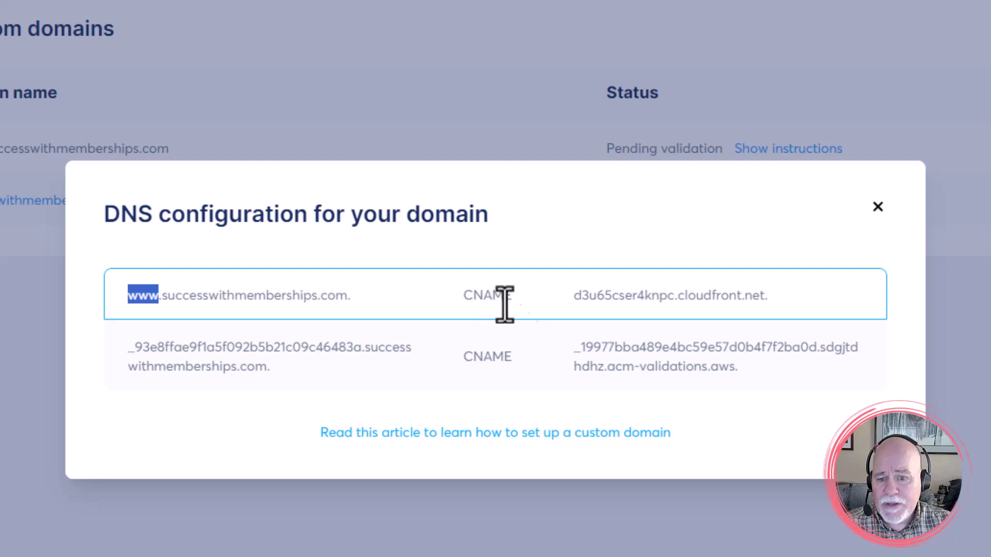
{"action": "left_click_drag", "start_coordinate": [575, 297], "coordinate": [762, 296]}
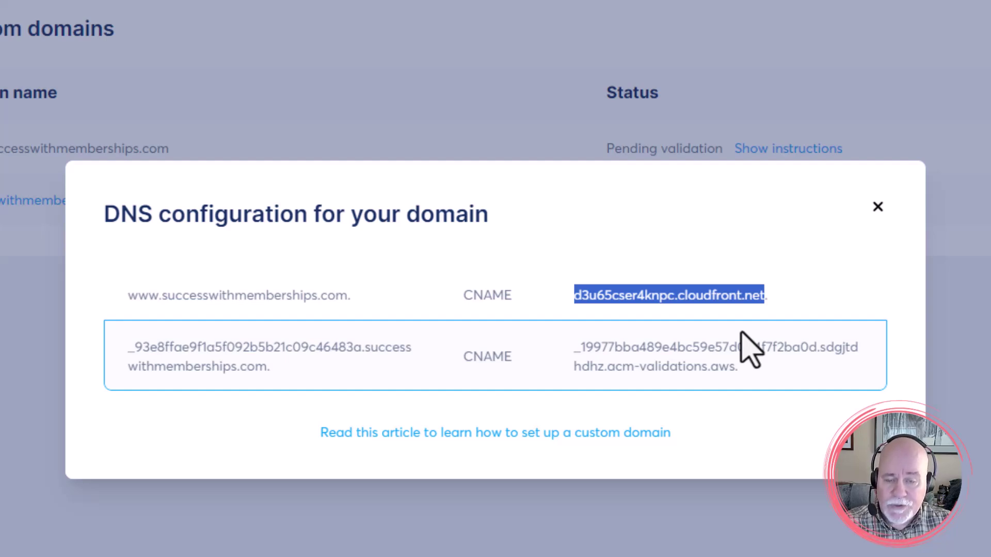
{"action": "right_click", "coordinate": [720, 302]}
{"action": "left_click", "coordinate": [755, 242]}
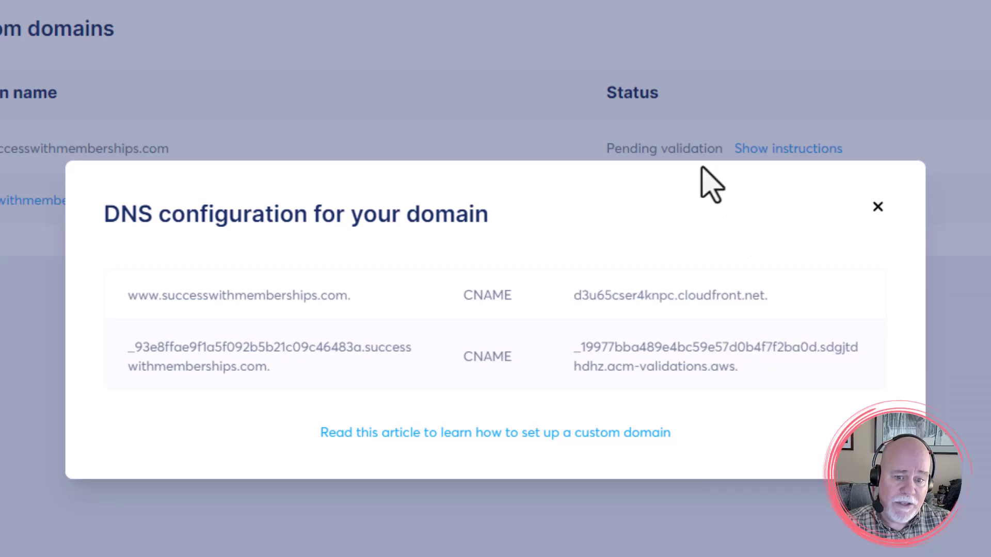
Switch to Cloudflare and open the DNS records of successwithmemberships.com.
{"action": "left_click", "coordinate": [202, 11]}
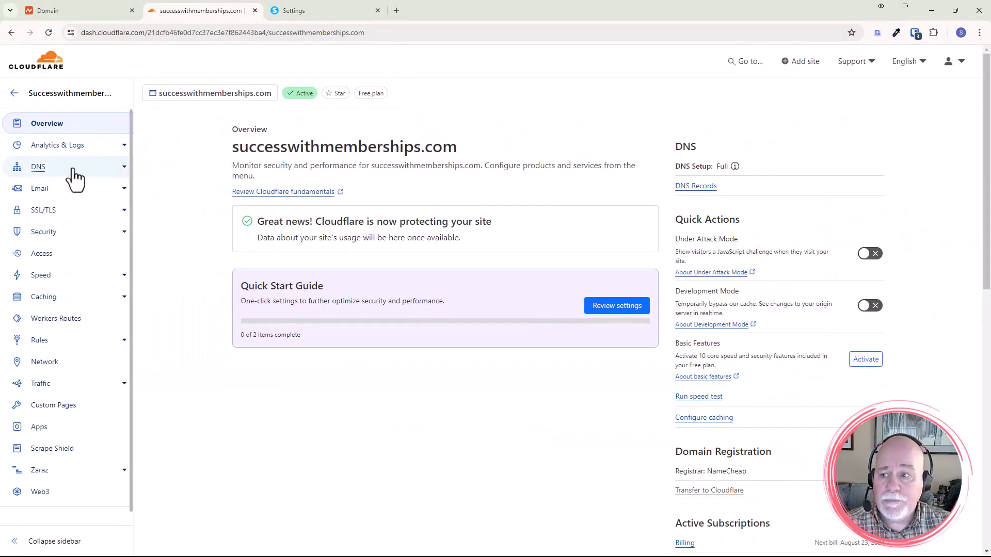
{"action": "left_click", "coordinate": [38, 170]}
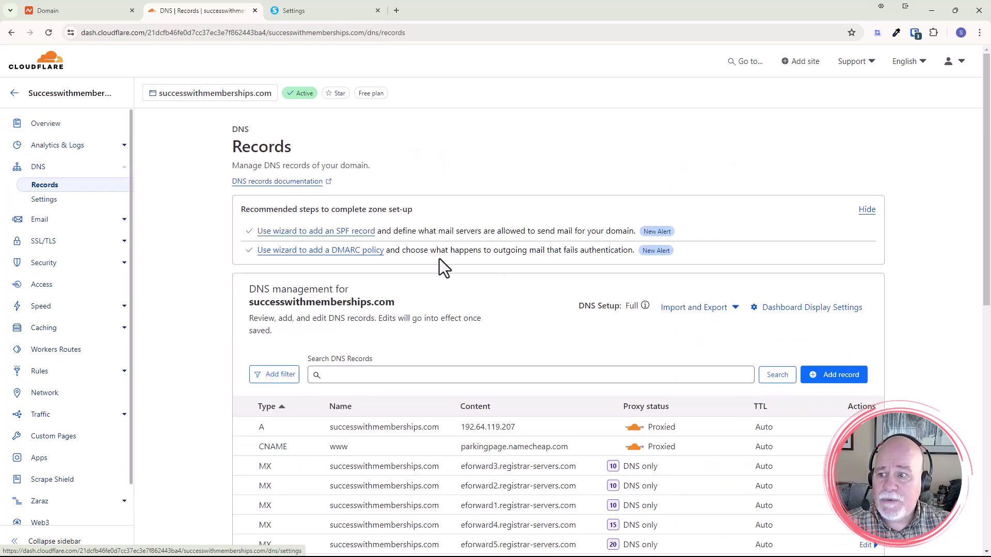
{"action": "scroll", "coordinate": [454, 266], "scroll_direction": "down", "scroll_amount": 2}
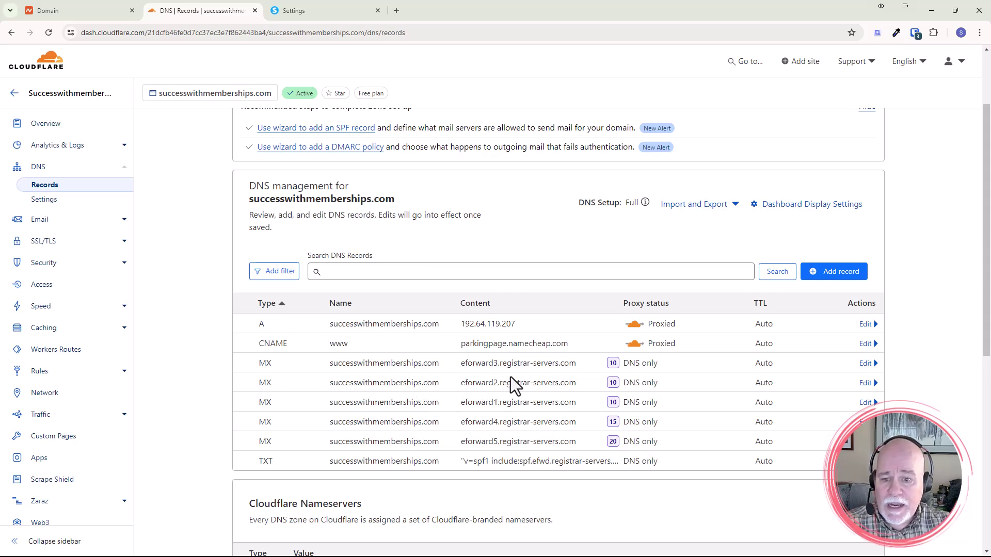
Delete the A record of successwithmemberships.com that points to 192.64.119.207.
{"action": "left_click", "coordinate": [867, 326]}
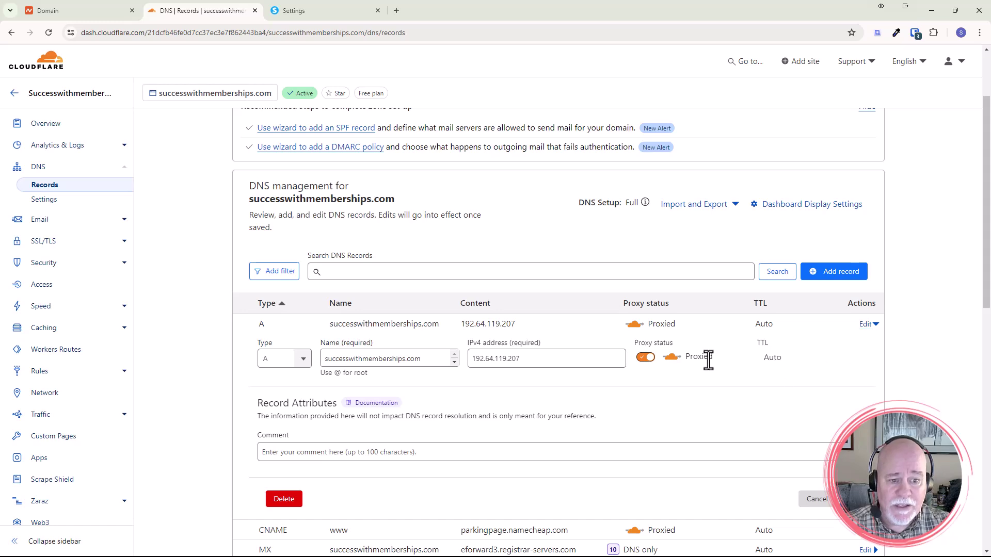
{"action": "scroll", "coordinate": [449, 392], "scroll_direction": "down", "scroll_amount": 2}
{"action": "left_click", "coordinate": [284, 396]}
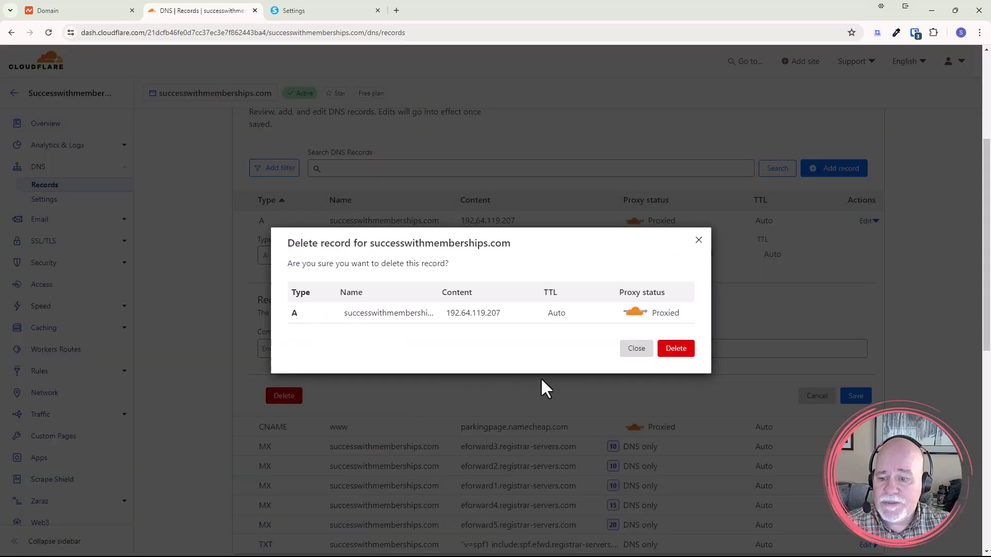
{"action": "left_click", "coordinate": [678, 353]}
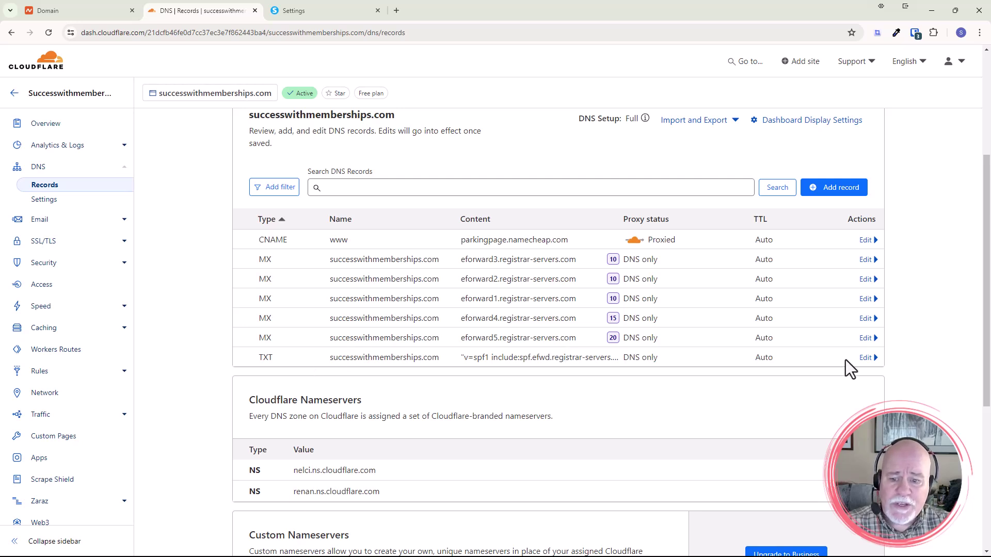
Open the TXT record with the spf.efwd.registrar-servers.com SPF content, check its content and delete the record.
{"action": "left_click", "coordinate": [864, 362]}
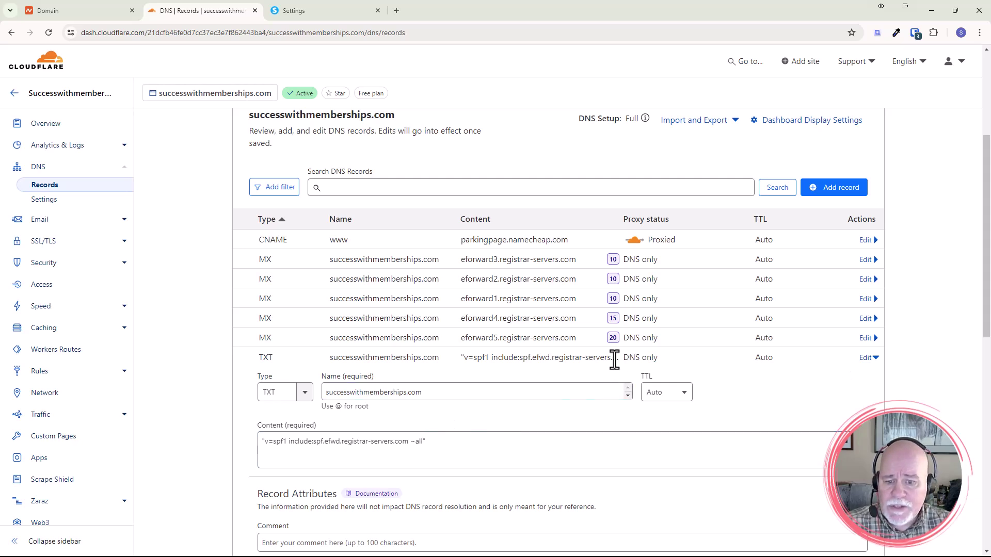
{"action": "scroll", "coordinate": [619, 366], "scroll_direction": "down", "scroll_amount": 1}
{"action": "scroll", "coordinate": [616, 360], "scroll_direction": "down", "scroll_amount": 1}
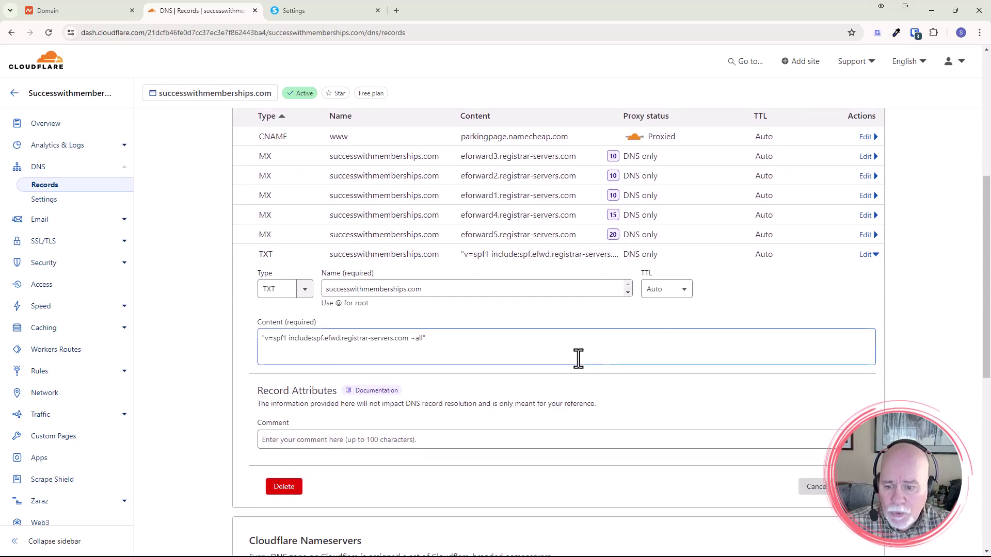
{"action": "left_click_drag", "start_coordinate": [425, 339], "coordinate": [253, 338]}
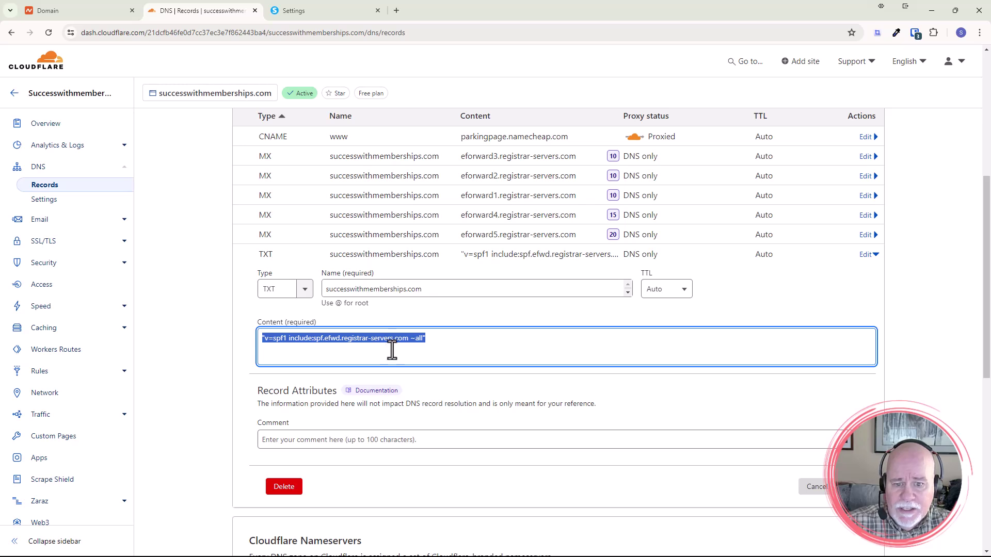
{"action": "left_click", "coordinate": [439, 342]}
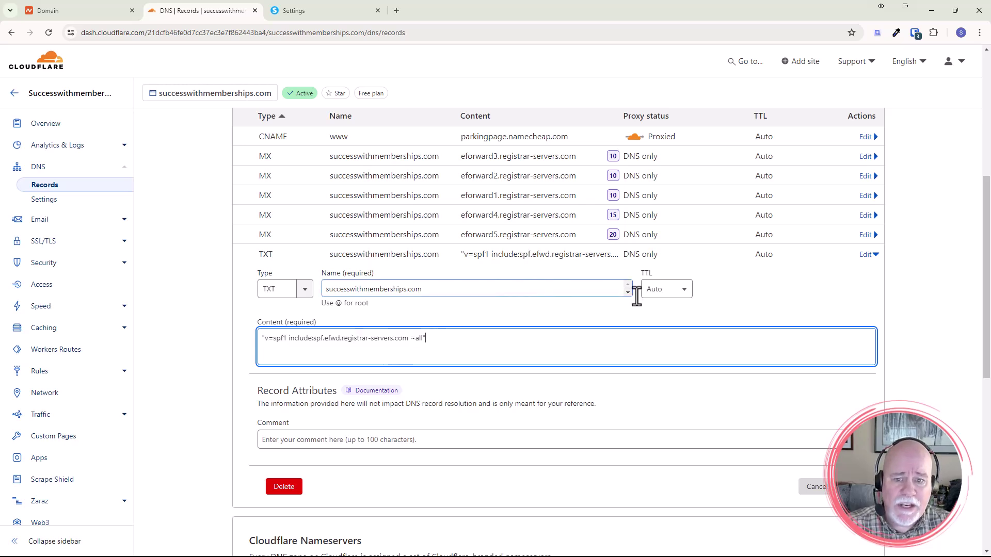
{"action": "left_click", "coordinate": [753, 312]}
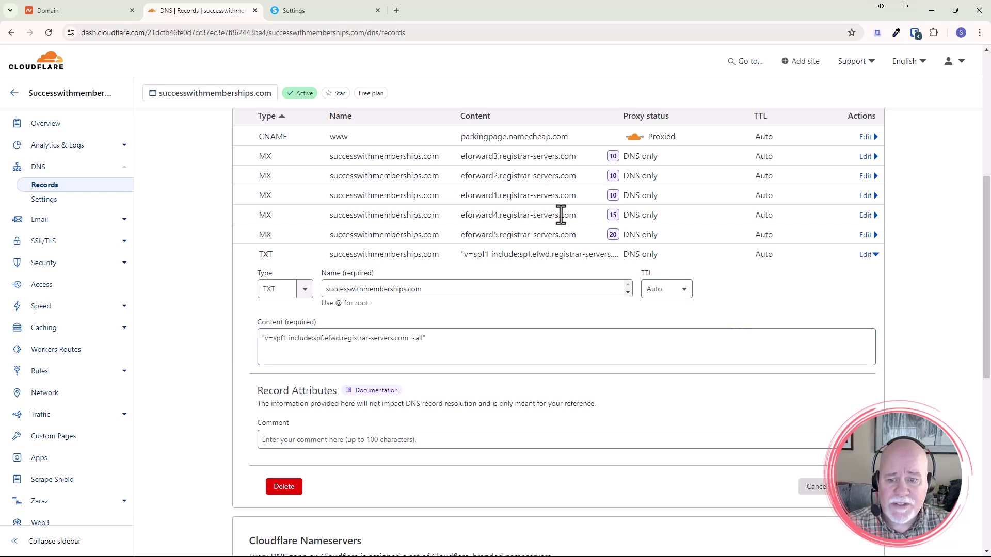
{"action": "scroll", "coordinate": [680, 207], "scroll_direction": "up", "scroll_amount": 3}
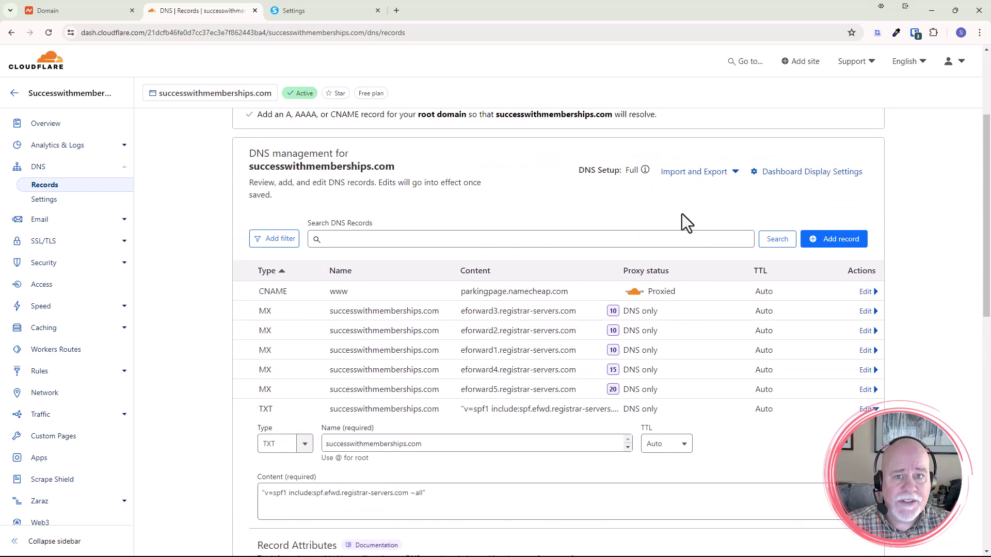
{"action": "scroll", "coordinate": [671, 320], "scroll_direction": "down", "scroll_amount": 4}
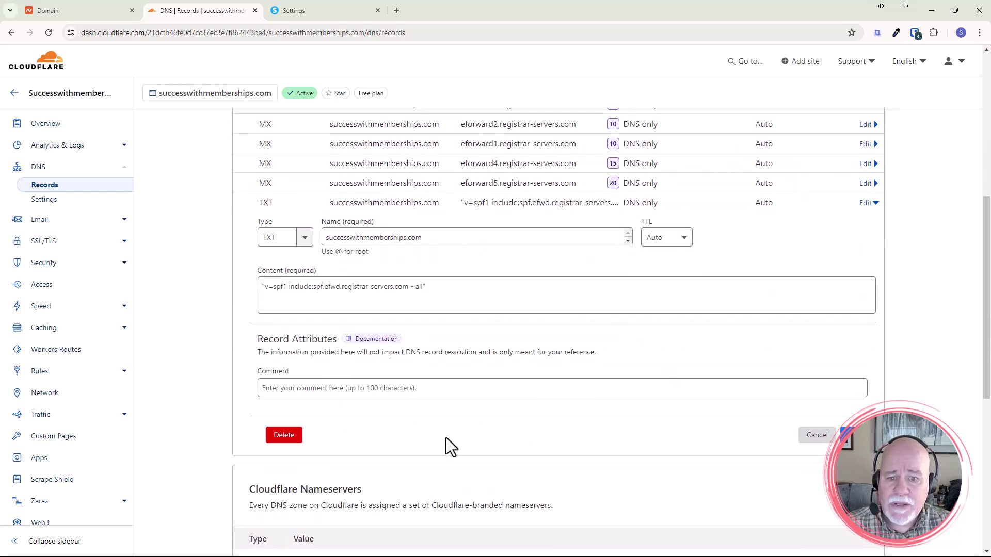
{"action": "left_click", "coordinate": [285, 435]}
{"action": "left_click", "coordinate": [677, 364]}
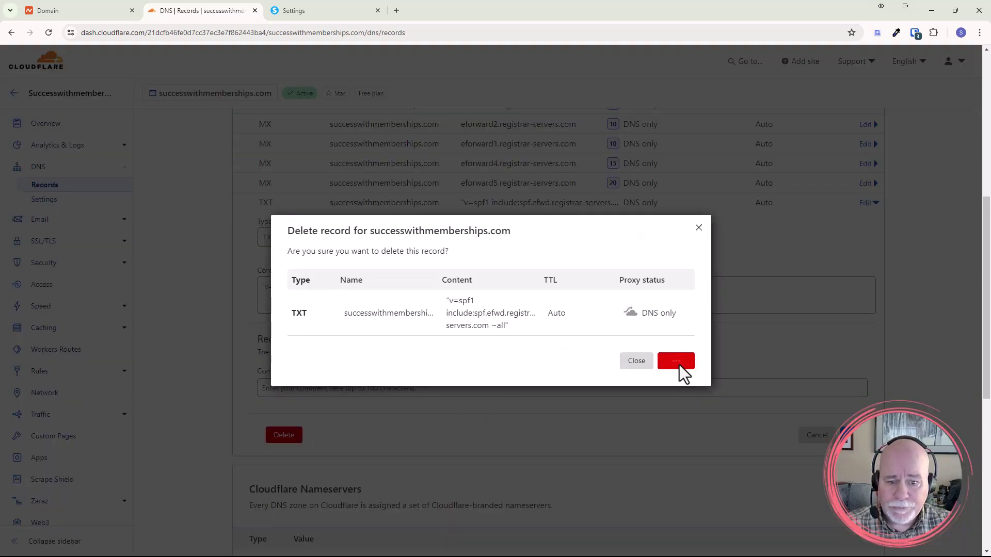
Delete the MX record pointing to eforward5.registrar-servers.com.
{"action": "scroll", "coordinate": [449, 361], "scroll_direction": "up", "scroll_amount": 2}
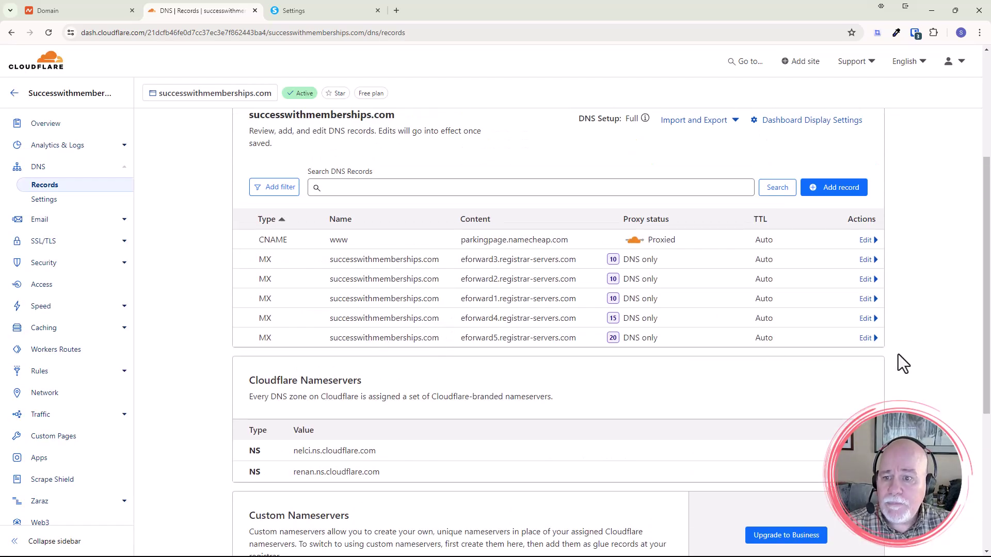
{"action": "left_click", "coordinate": [866, 338]}
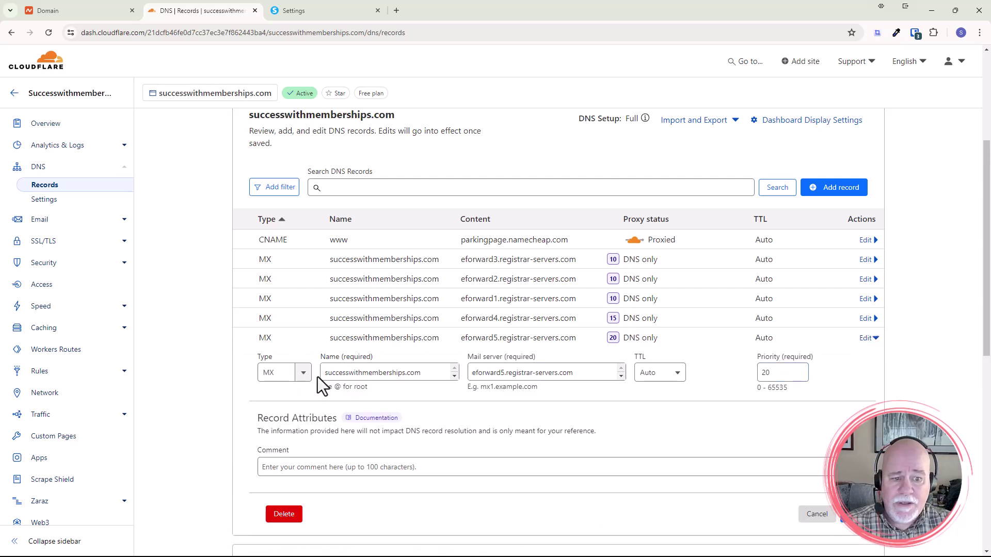
{"action": "left_click", "coordinate": [302, 379]}
{"action": "scroll", "coordinate": [336, 392], "scroll_direction": "down", "scroll_amount": 1}
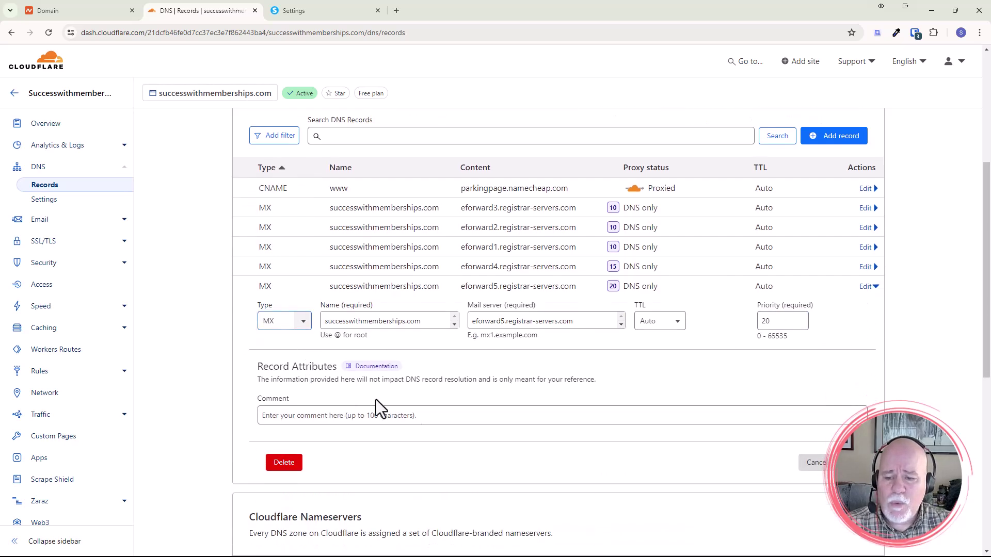
{"action": "left_click", "coordinate": [284, 465]}
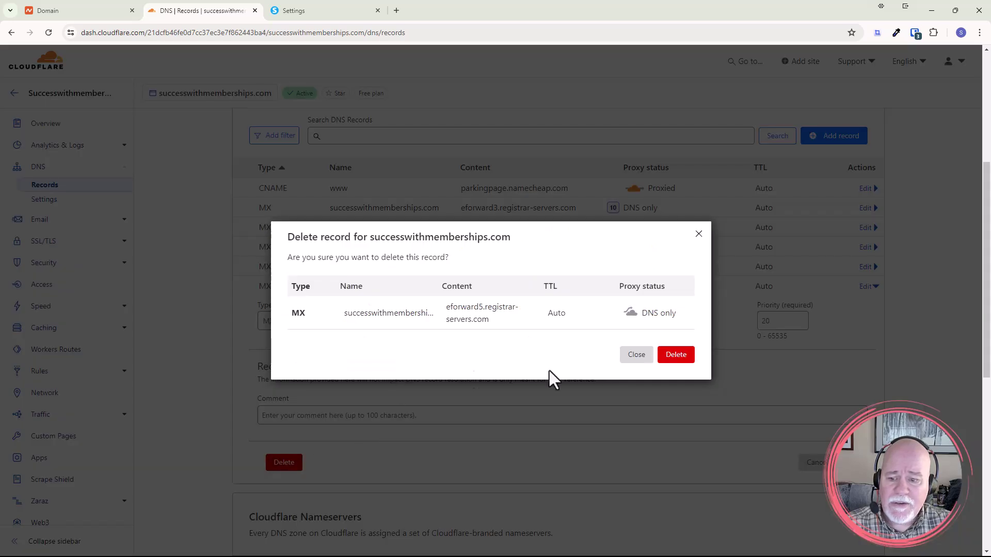
{"action": "left_click", "coordinate": [692, 355]}
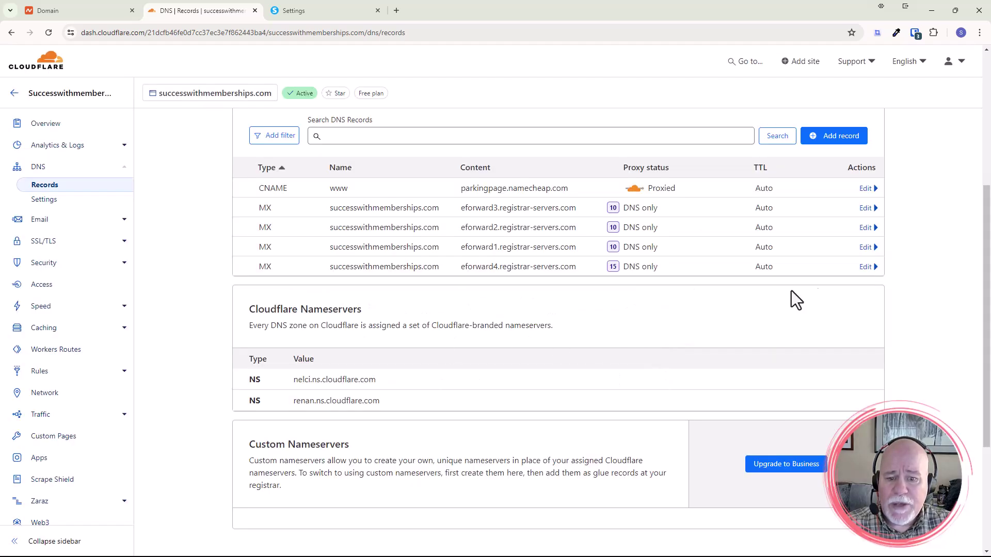
Delete the MX records pointing to eforward4.registrar-servers.com and eforward1.registrar-servers.com.
{"action": "left_click", "coordinate": [868, 266]}
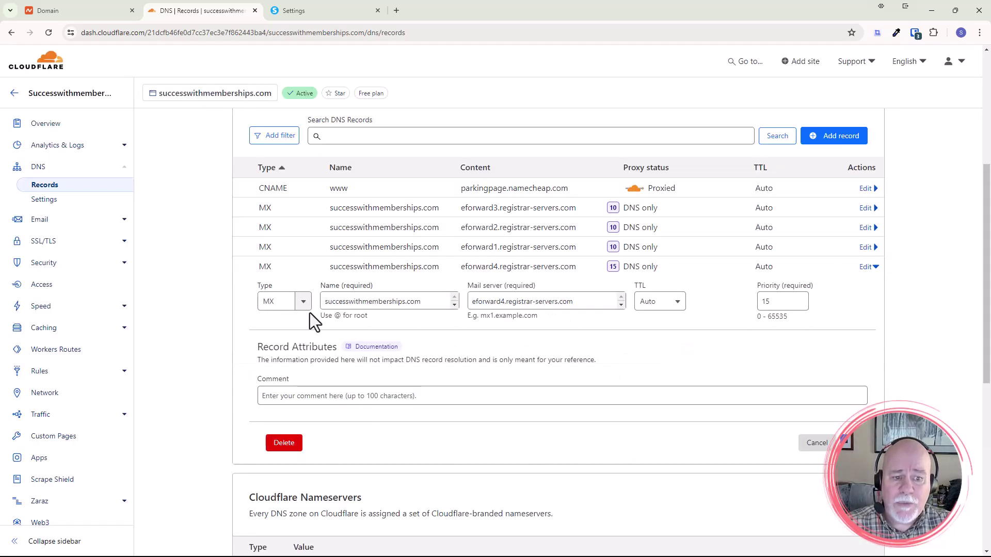
{"action": "left_click", "coordinate": [291, 445]}
{"action": "left_click", "coordinate": [680, 355]}
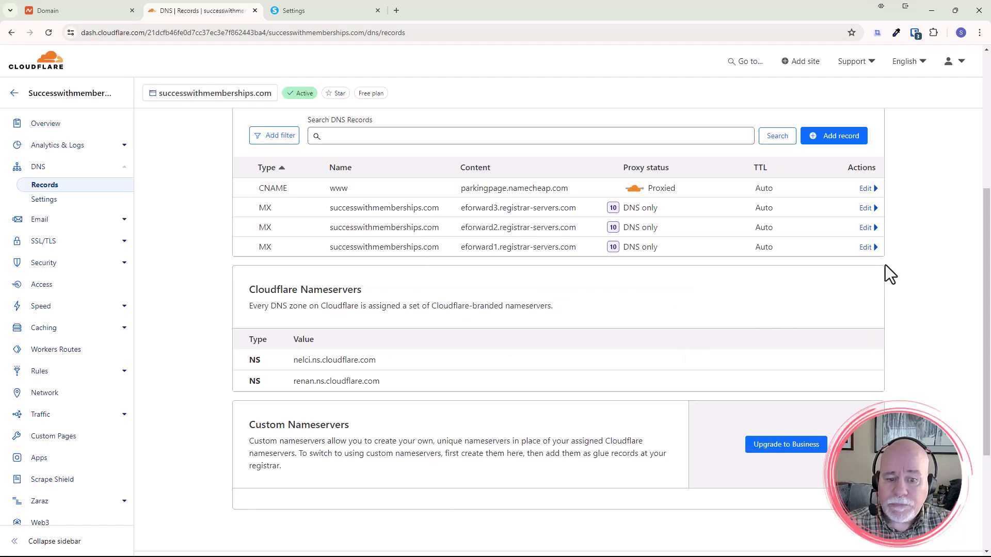
{"action": "left_click", "coordinate": [866, 247]}
{"action": "left_click", "coordinate": [284, 424]}
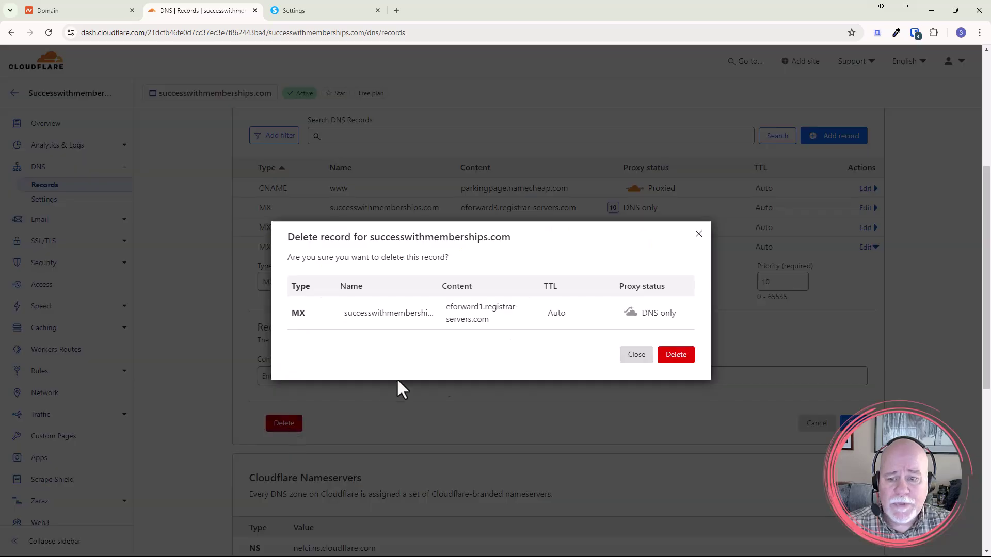
{"action": "left_click", "coordinate": [672, 356]}
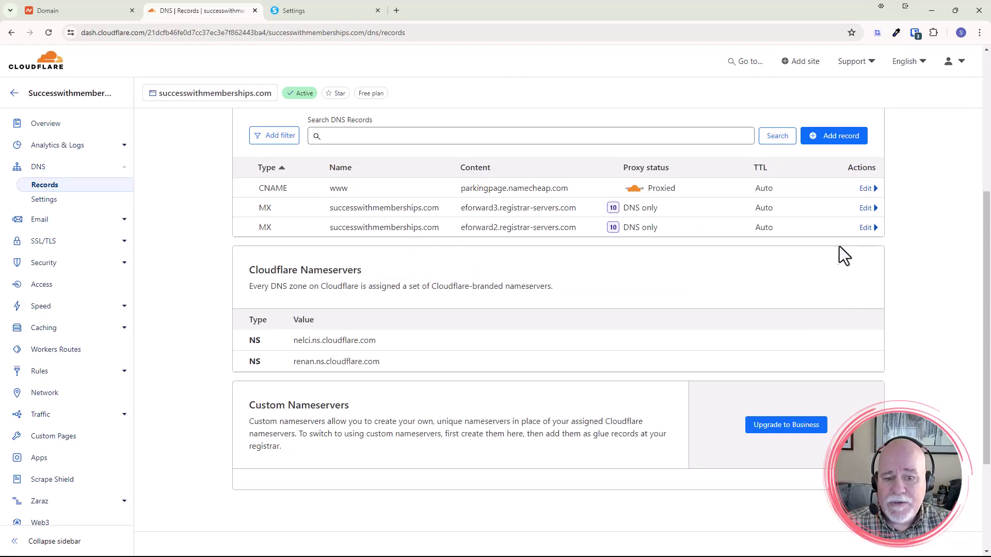
Delete the MX records pointing to eforward2.registrar-servers.com and eforward3.registrar-servers.com.
{"action": "left_click", "coordinate": [865, 228]}
{"action": "left_click", "coordinate": [283, 404]}
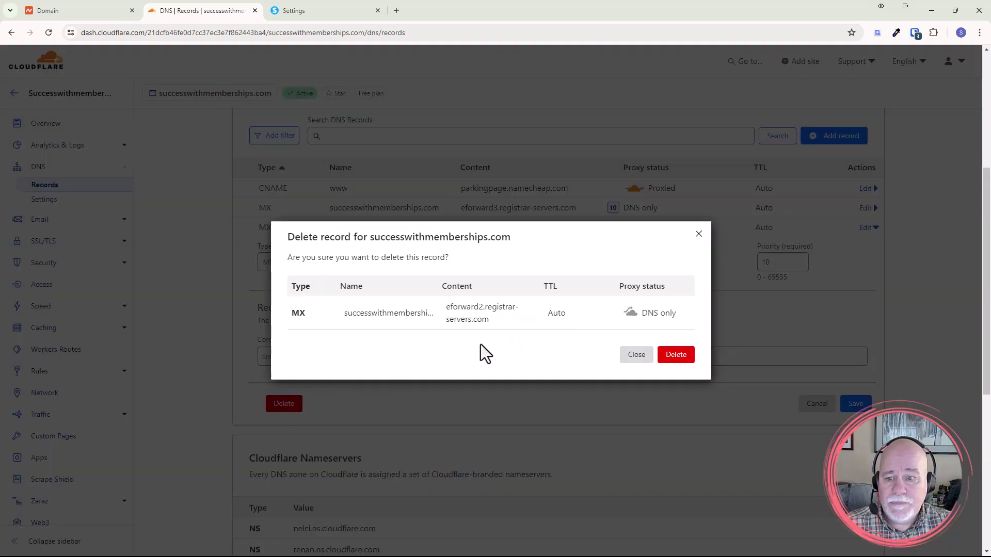
{"action": "left_click", "coordinate": [676, 355]}
{"action": "left_click", "coordinate": [869, 208]}
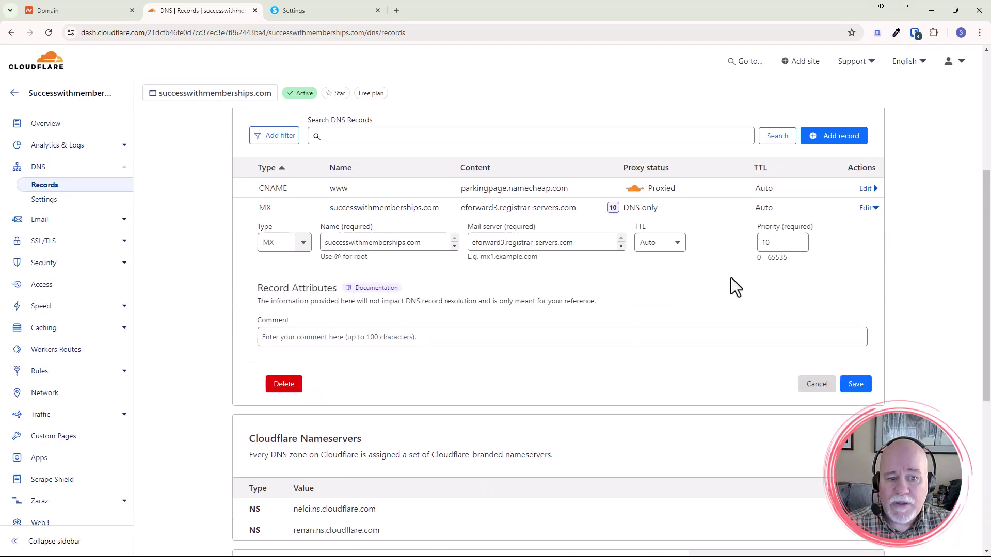
{"action": "left_click", "coordinate": [285, 385]}
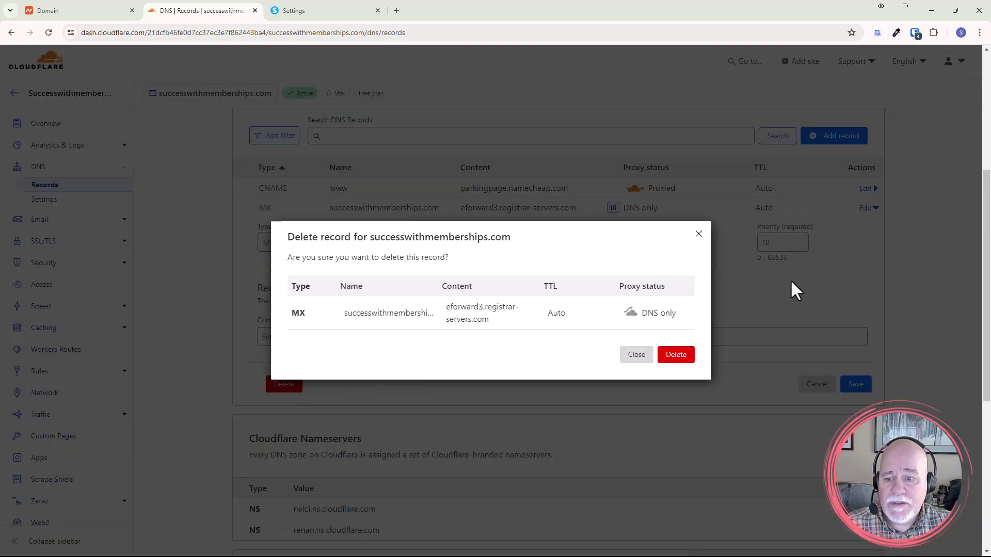
{"action": "left_click", "coordinate": [681, 360]}
Delete the www CNAME record that points to parkingpage.namecheap.com.
{"action": "left_click", "coordinate": [869, 188]}
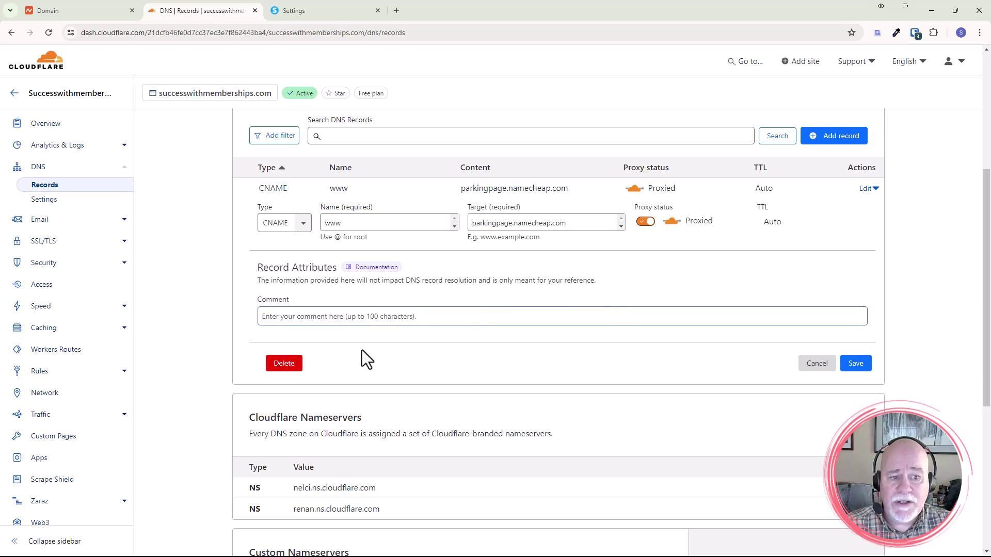
{"action": "left_click", "coordinate": [285, 364]}
{"action": "left_click", "coordinate": [672, 349]}
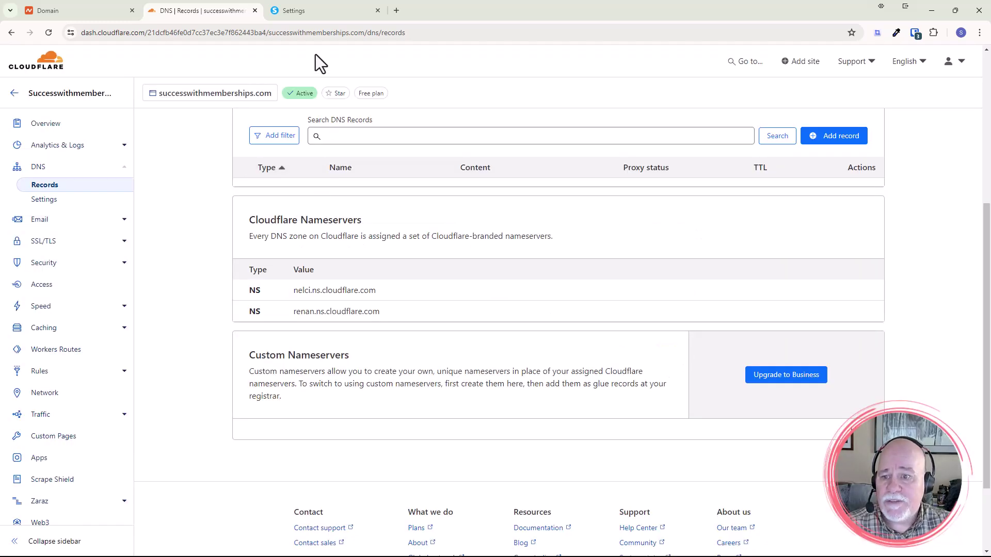
Add a CNAME record named www with target d3u65cser4knpc.cloudfront.net, set to DNS only, and save it.
{"action": "left_click", "coordinate": [847, 142]}
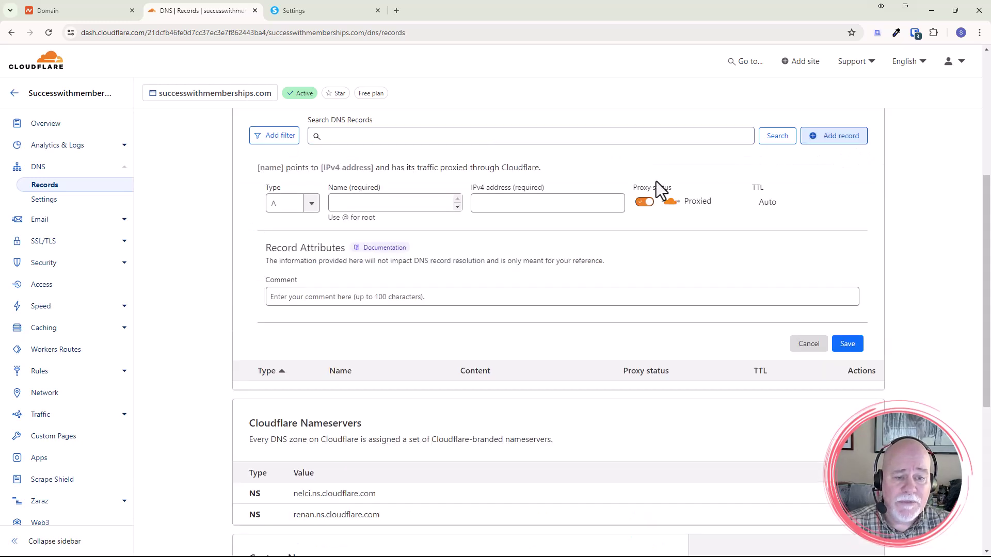
{"action": "left_click", "coordinate": [310, 206]}
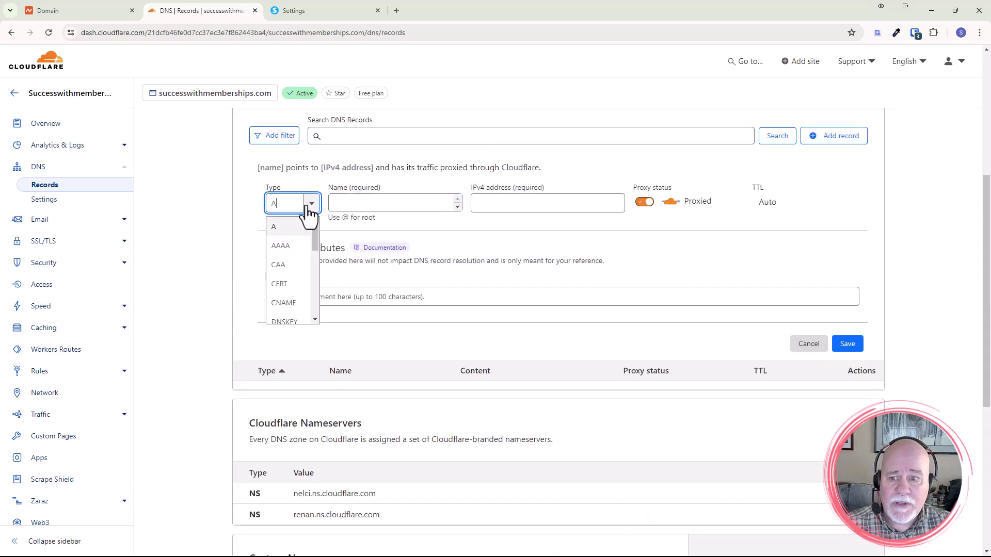
{"action": "left_click", "coordinate": [300, 304]}
{"action": "left_click", "coordinate": [392, 203]}
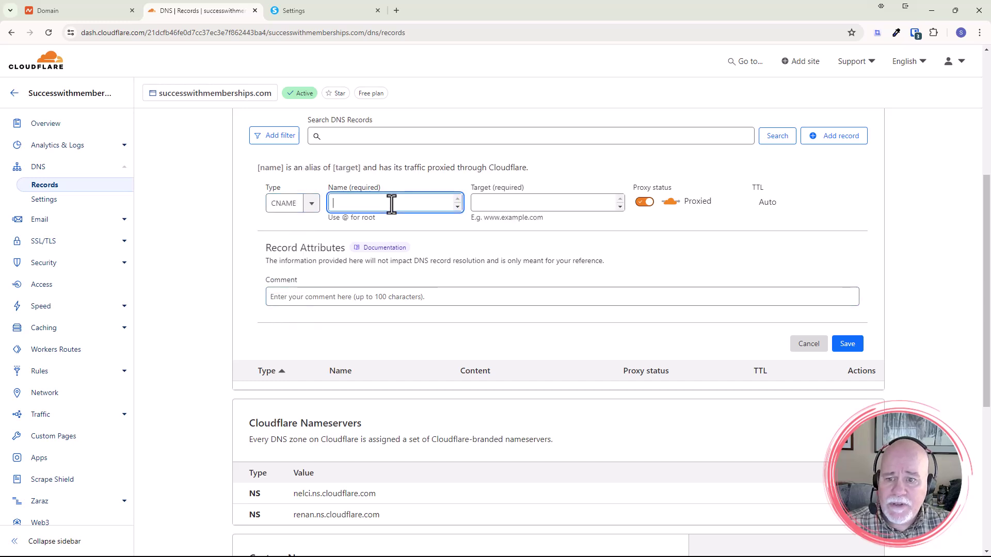
{"action": "type", "text": "www"}
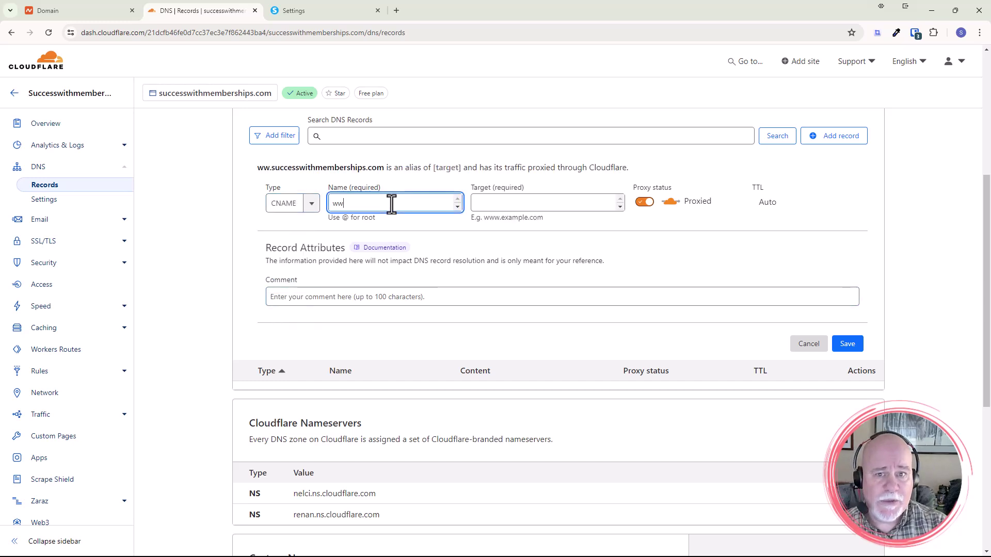
{"action": "key", "text": "Tab"}
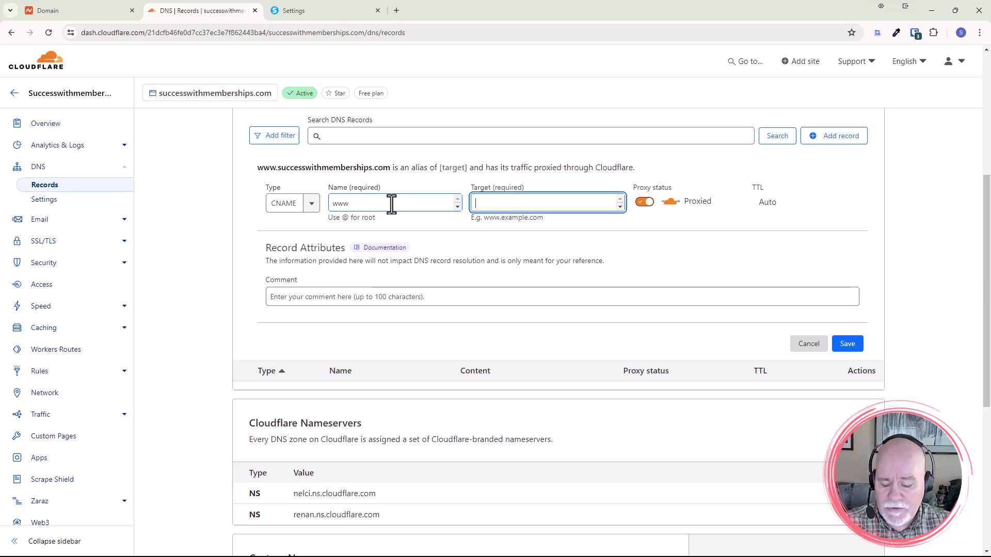
{"action": "type", "text": "d3u65cser4knpc.cloudfront.net"}
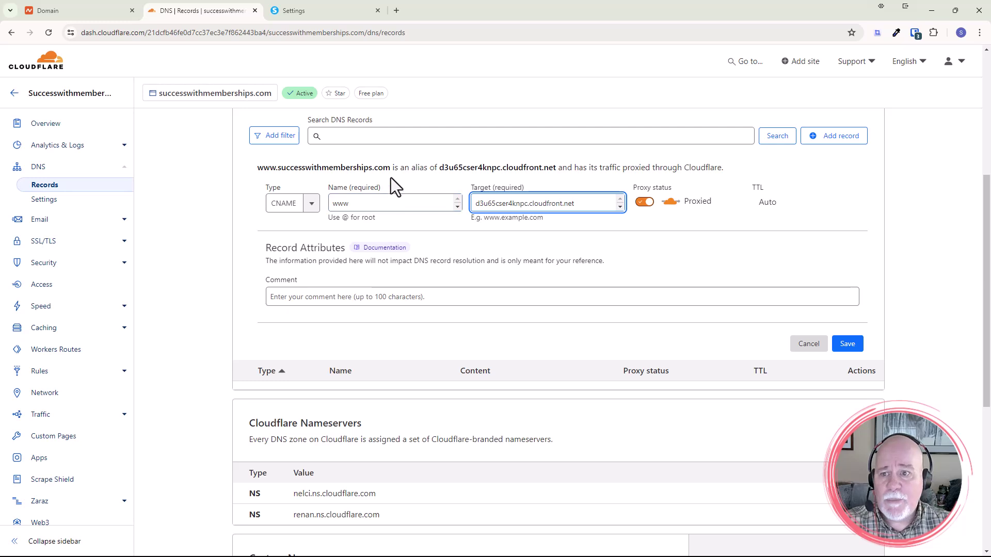
{"action": "left_click", "coordinate": [647, 204]}
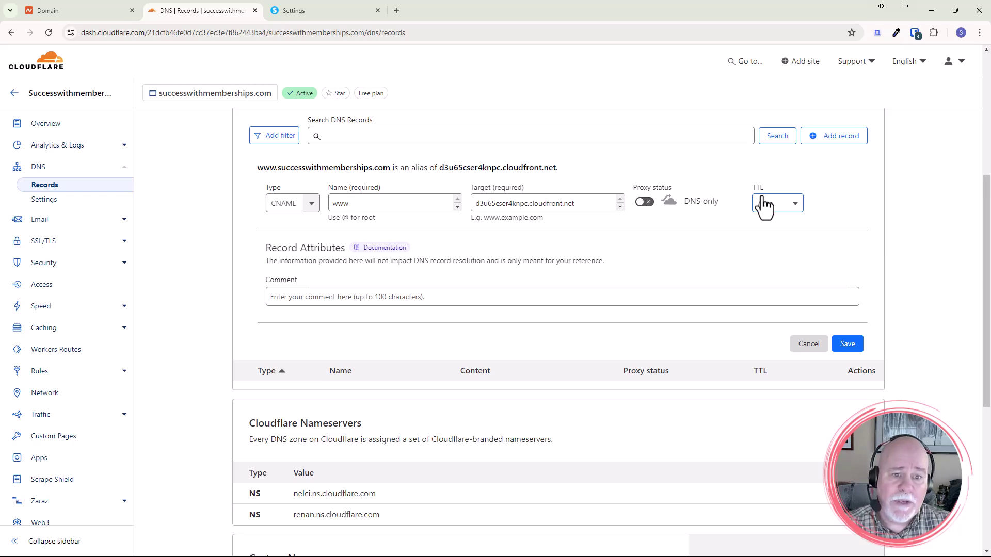
{"action": "left_click", "coordinate": [848, 344]}
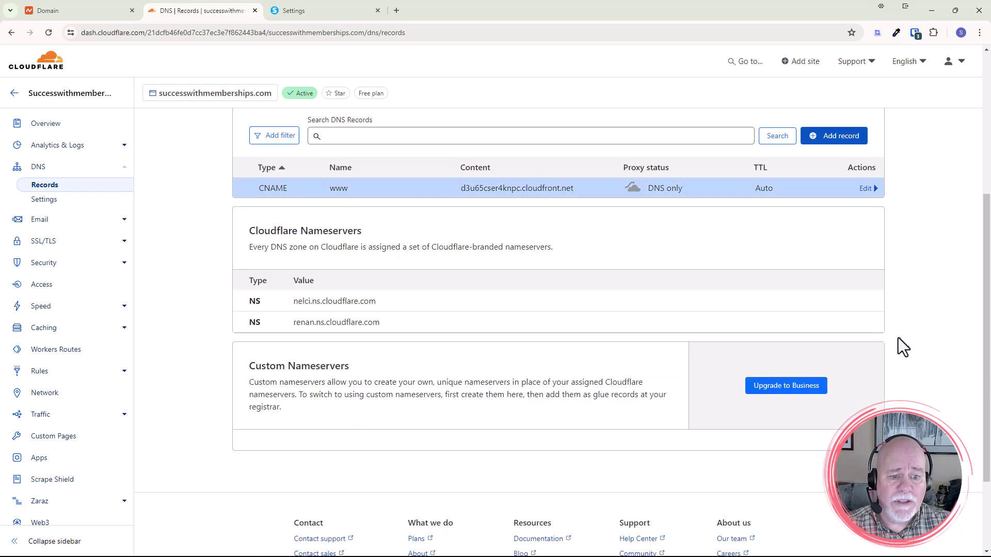
Copy the second CNAME name without its domain part from systeme.io and enter it as the name of a new CNAME record in Cloudflare.
{"action": "left_click", "coordinate": [297, 13]}
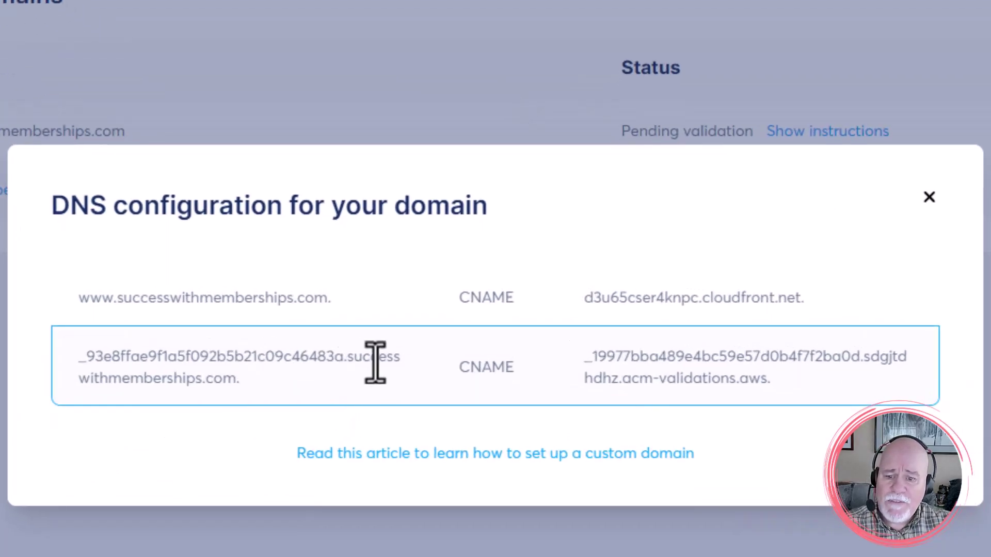
{"action": "left_click_drag", "start_coordinate": [342, 361], "coordinate": [62, 384]}
{"action": "key", "text": "ctrl+c"}
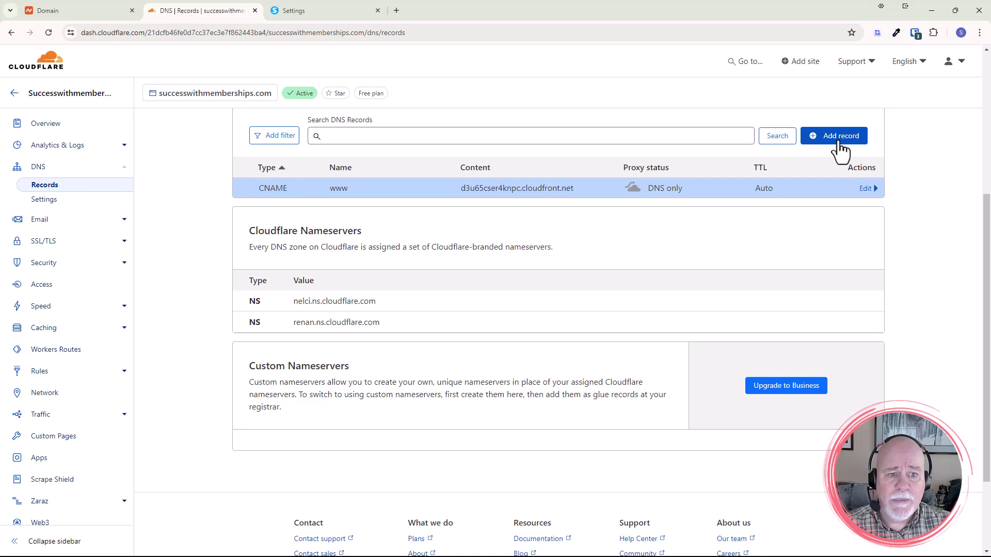
{"action": "left_click", "coordinate": [838, 139]}
{"action": "left_click", "coordinate": [316, 209]}
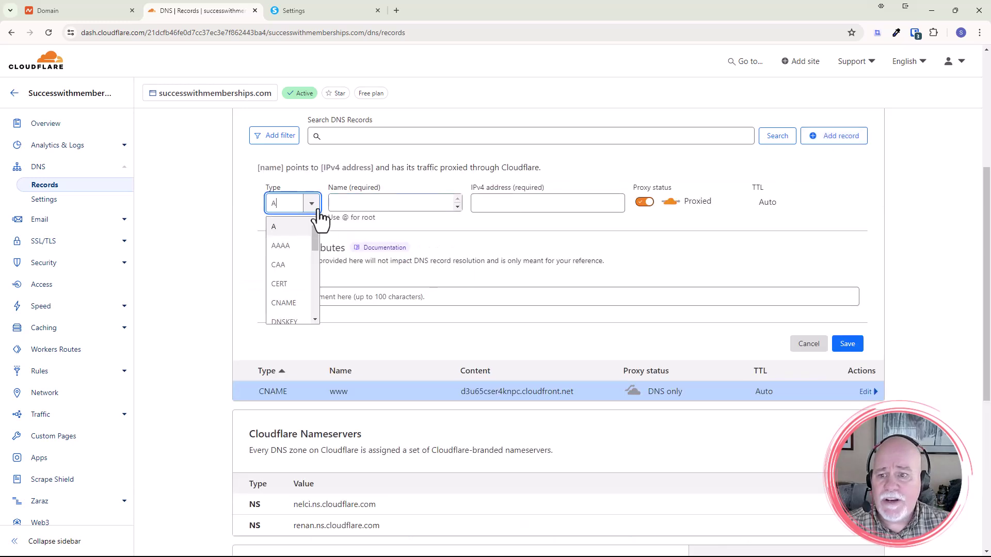
{"action": "left_click", "coordinate": [294, 305]}
{"action": "left_click", "coordinate": [369, 203]}
{"action": "key", "text": "ctrl+v"}
{"action": "key", "text": "Tab"}
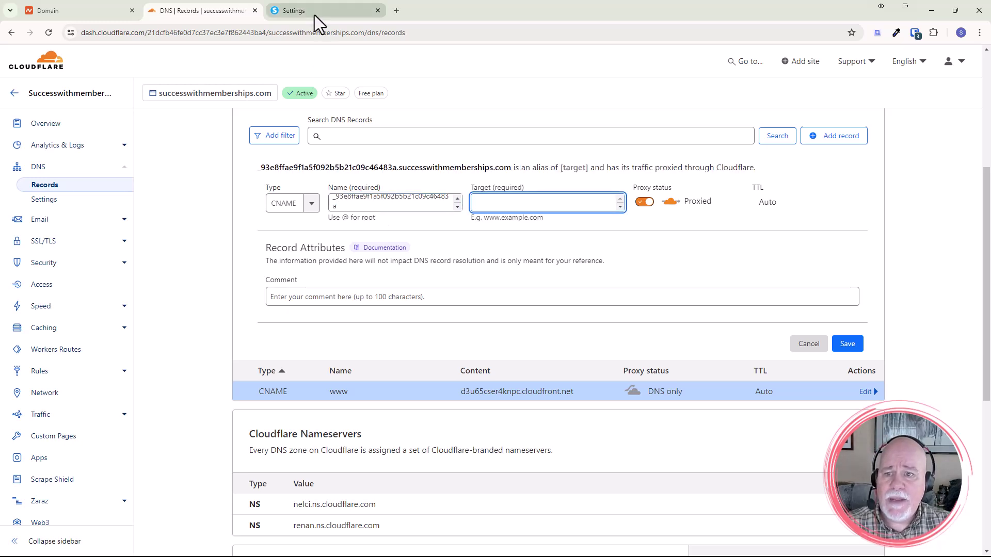
Copy the acm-validations.aws target from systeme.io into the new Cloudflare CNAME record, set it to DNS only and save it.
{"action": "left_click", "coordinate": [314, 14]}
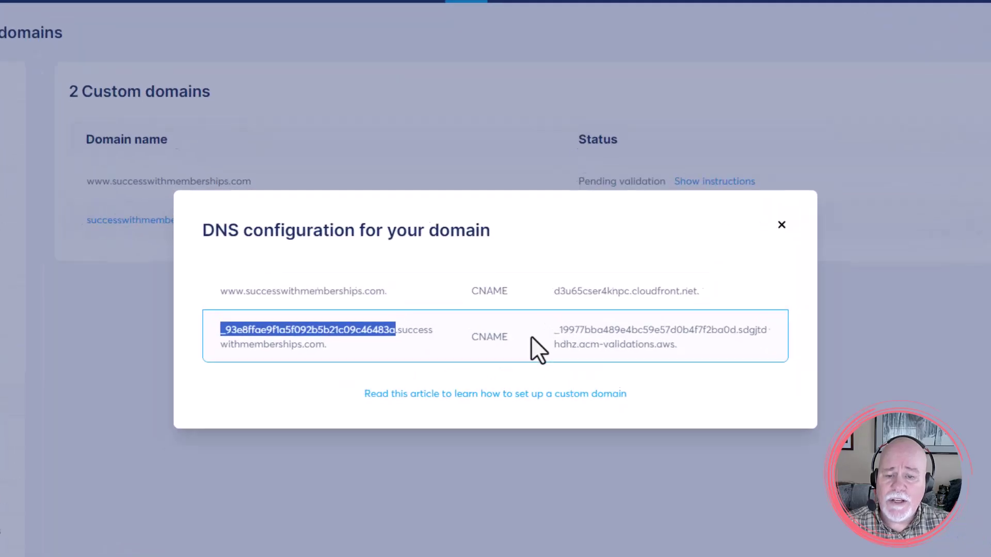
{"action": "left_click_drag", "start_coordinate": [577, 349], "coordinate": [725, 384]}
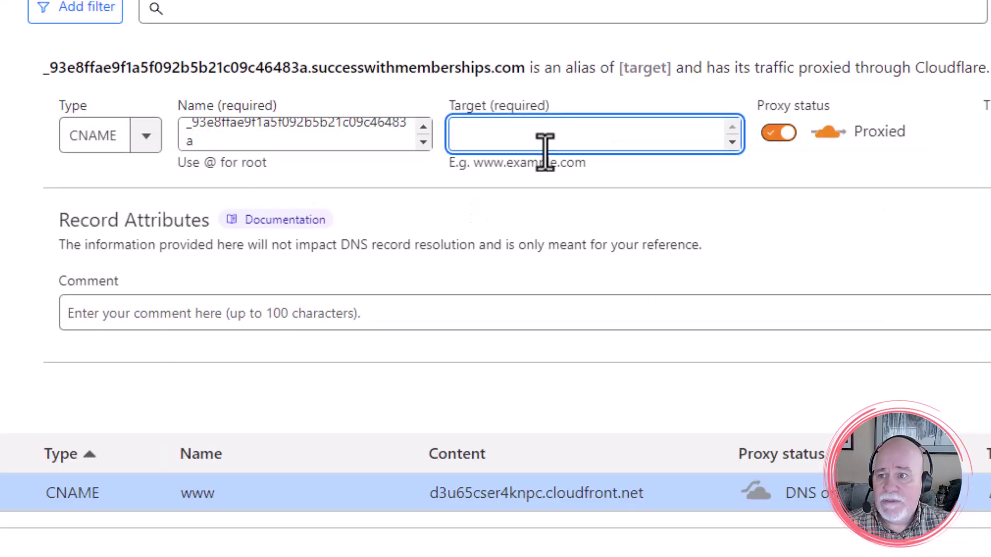
{"action": "type", "text": "_19977bba489e4bc59e57d0b4f7f2ba0d.sdgjtdhdhz.acm-validations.aws"}
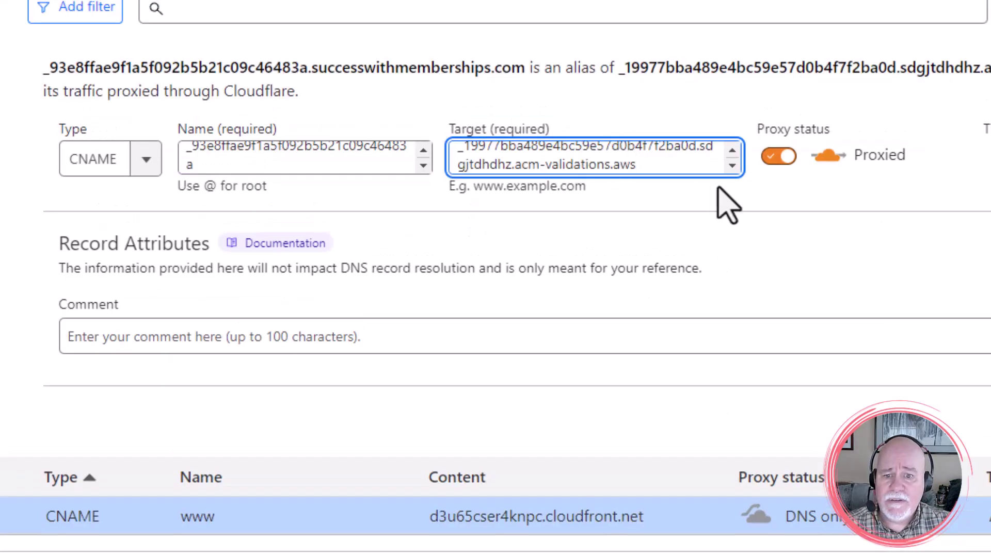
{"action": "left_click", "coordinate": [789, 163]}
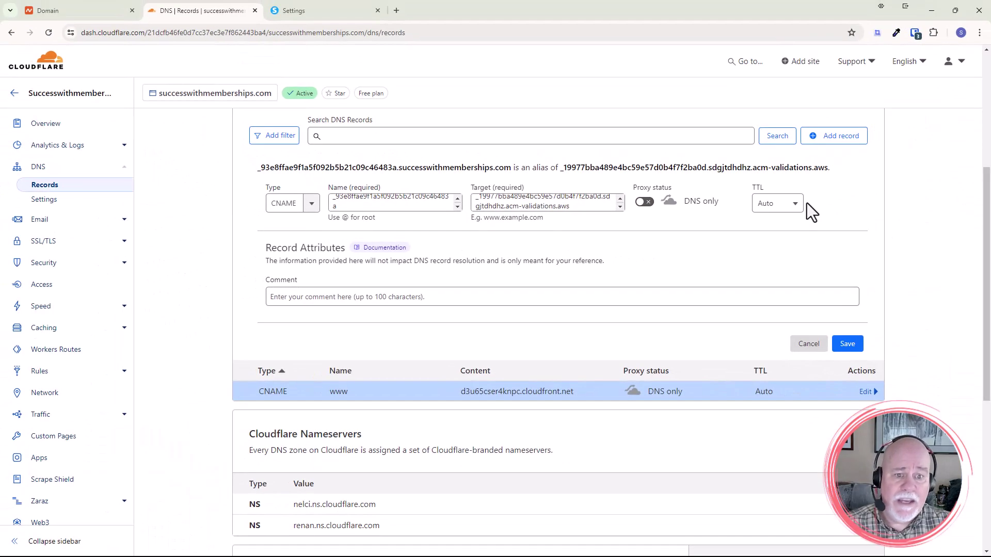
{"action": "left_click", "coordinate": [847, 344]}
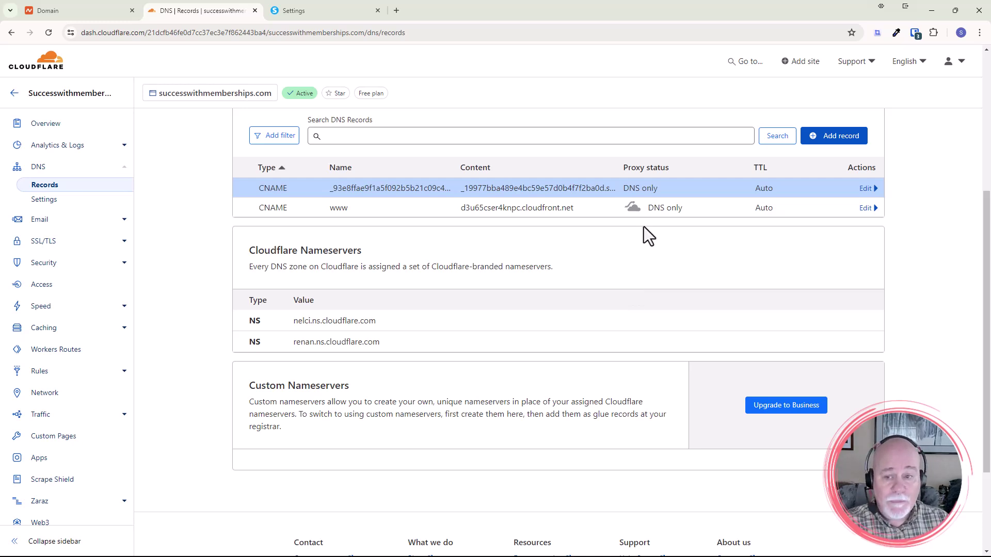
{"action": "left_click", "coordinate": [841, 138]}
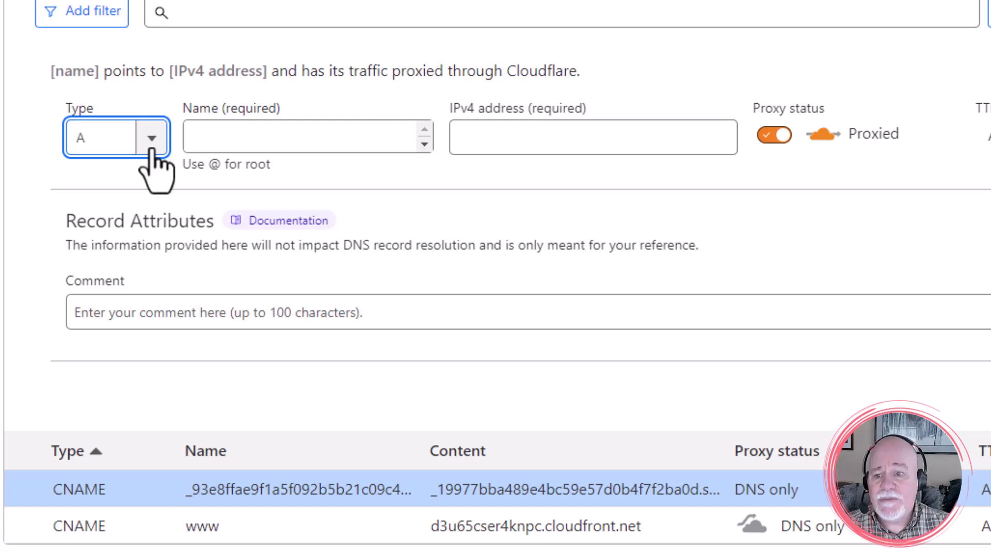
{"action": "left_click", "coordinate": [151, 152]}
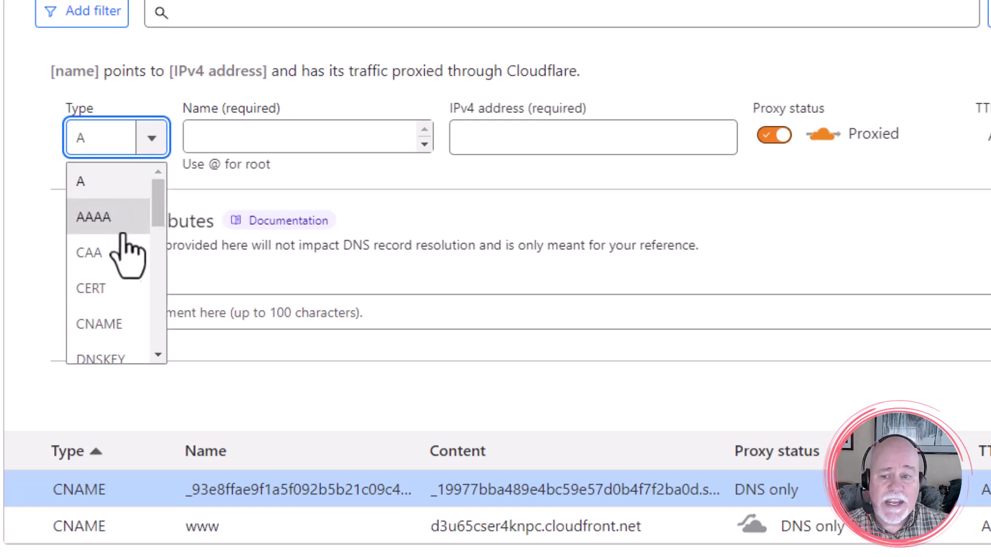
{"action": "left_click", "coordinate": [109, 330]}
{"action": "left_click", "coordinate": [260, 146]}
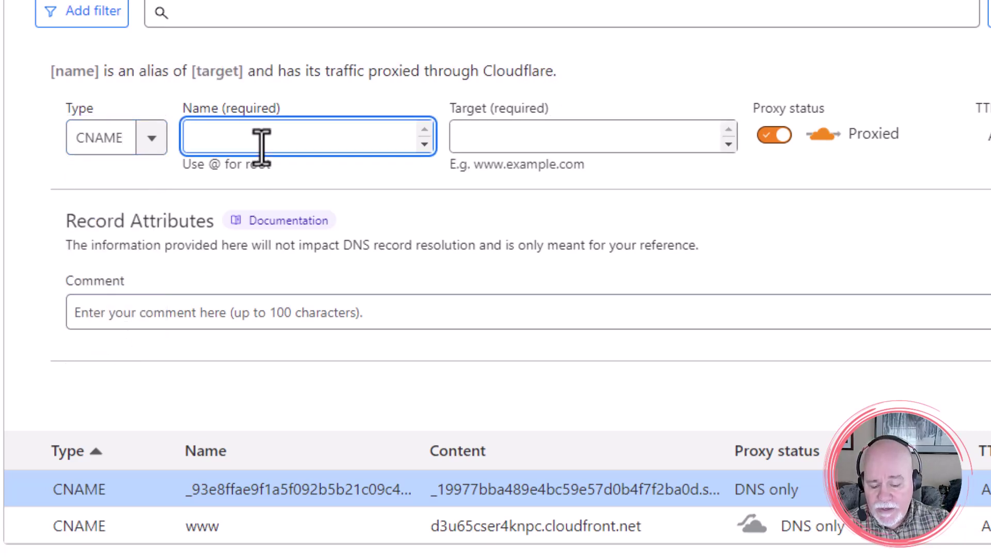
{"action": "type", "text": "@"}
{"action": "key", "text": "Tab"}
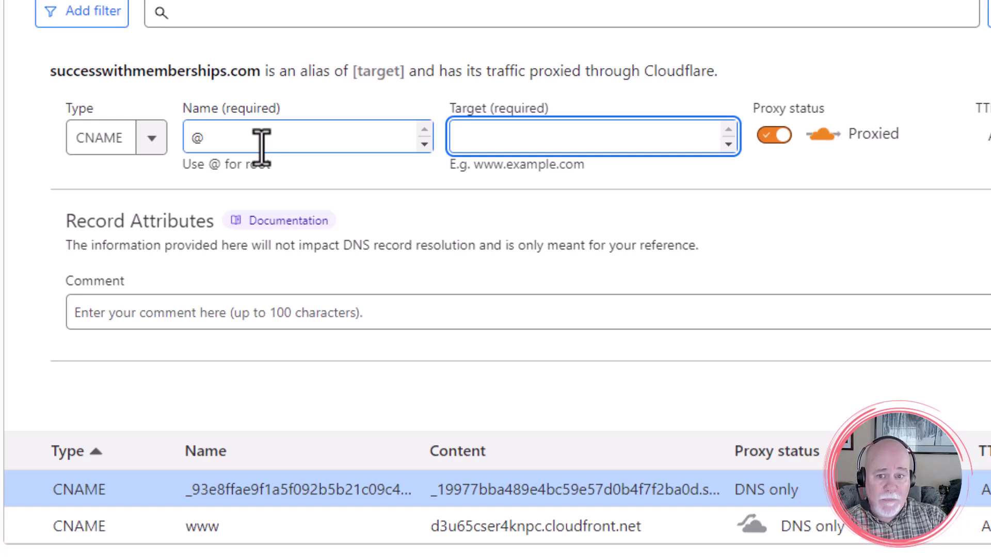
{"action": "type", "text": "www."}
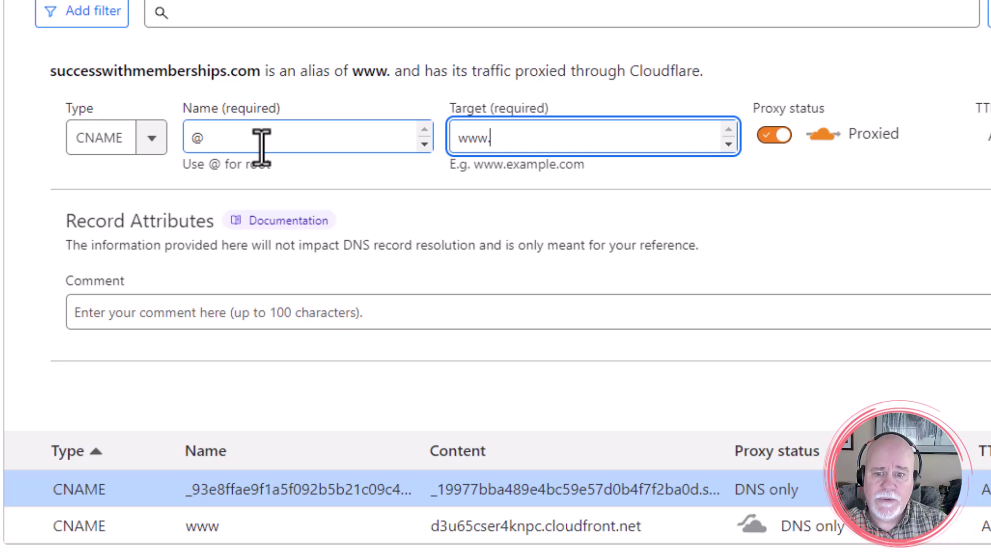
{"action": "type", "text": "success"}
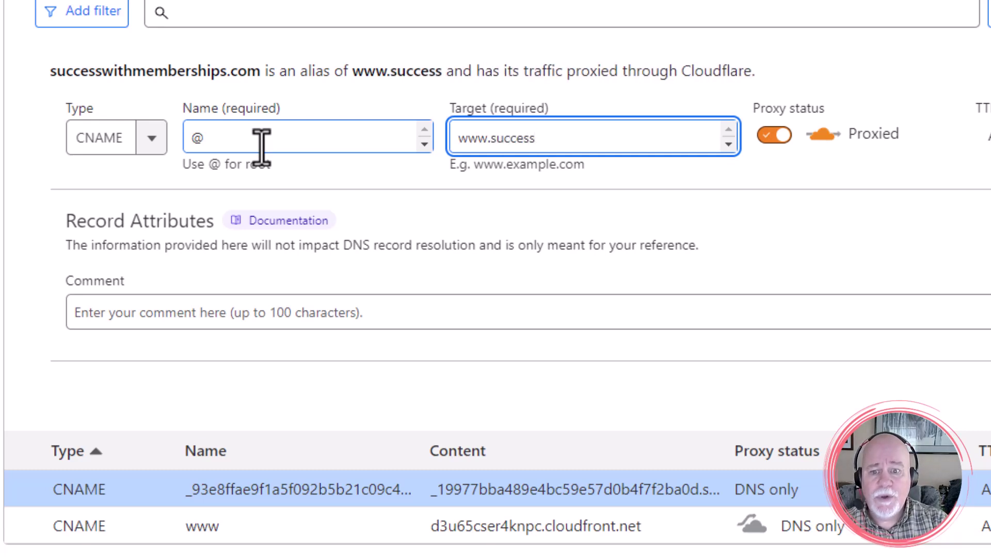
{"action": "type", "text": "withmemberships.com"}
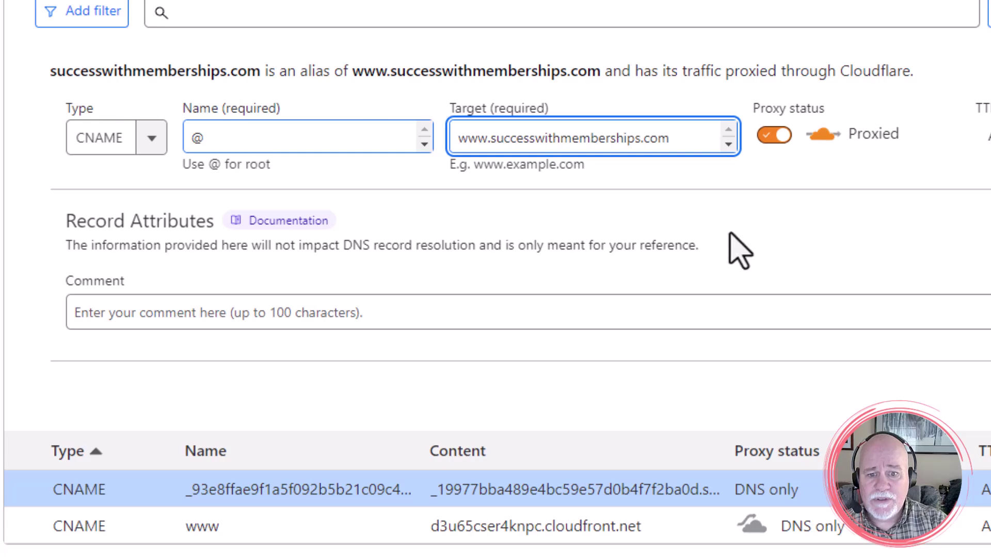
{"action": "left_click", "coordinate": [774, 135]}
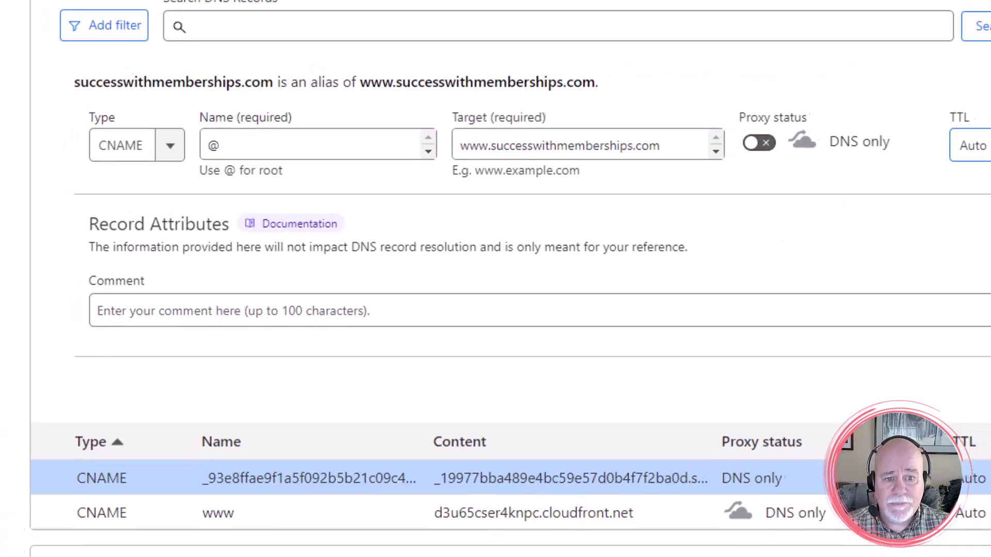
{"action": "left_click", "coordinate": [954, 366]}
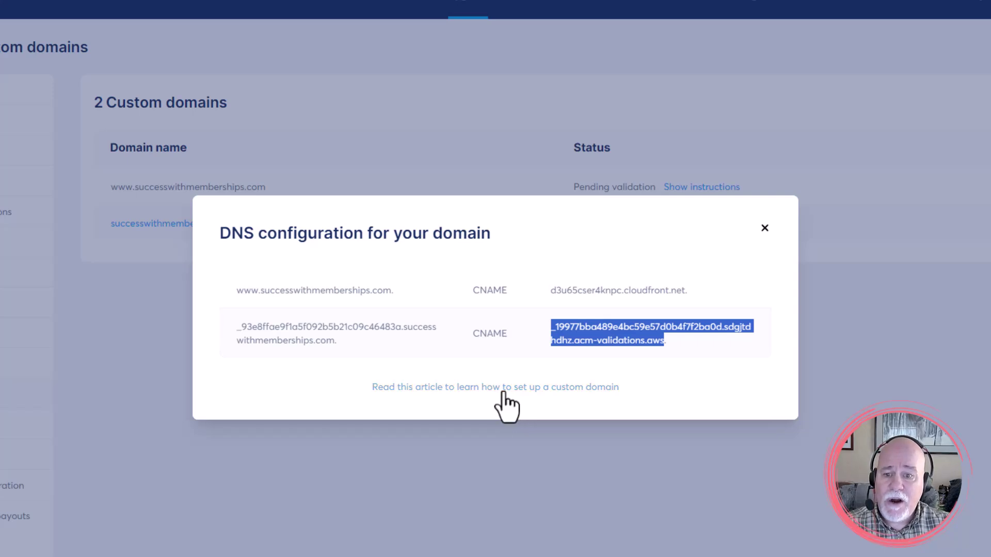
Close the DNS configuration instructions in systeme.io and open the domain's SSL/TLS overview in Cloudflare to check the encryption mode.
{"action": "left_click", "coordinate": [765, 230]}
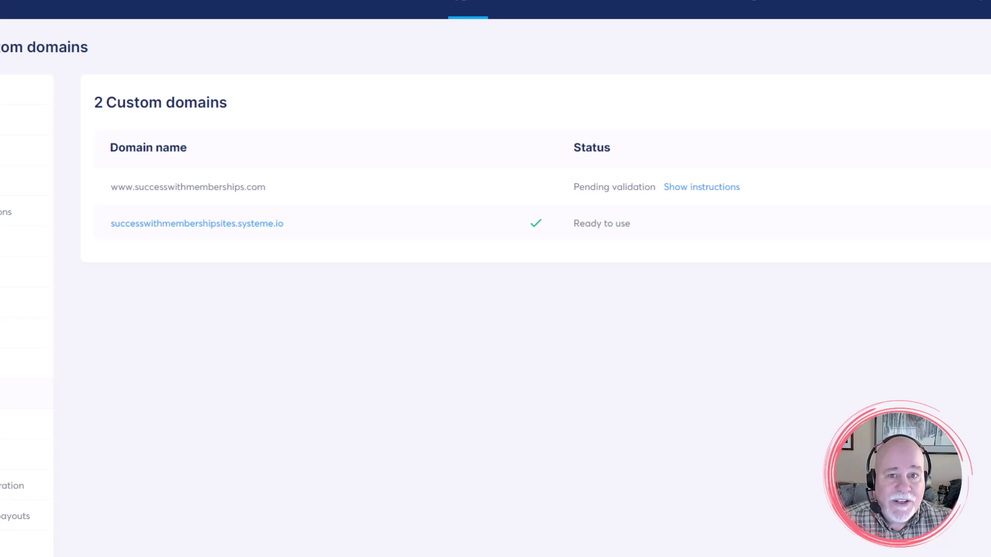
{"action": "left_click", "coordinate": [206, 11]}
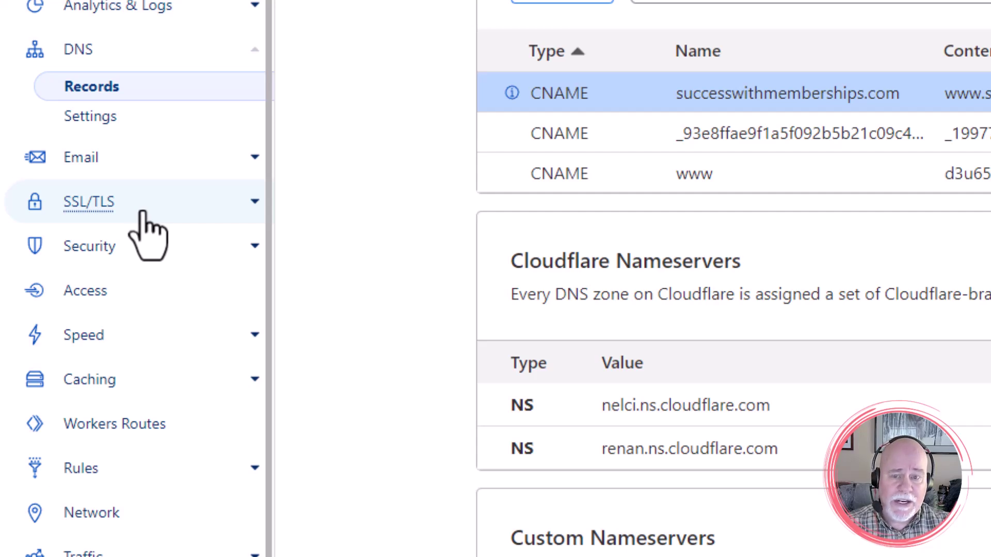
{"action": "left_click", "coordinate": [255, 202]}
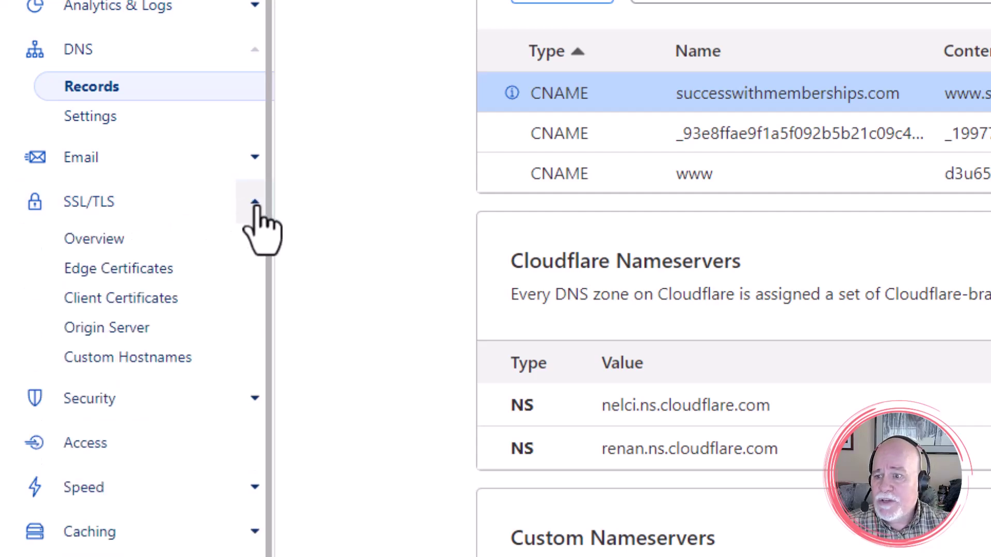
{"action": "left_click", "coordinate": [114, 239]}
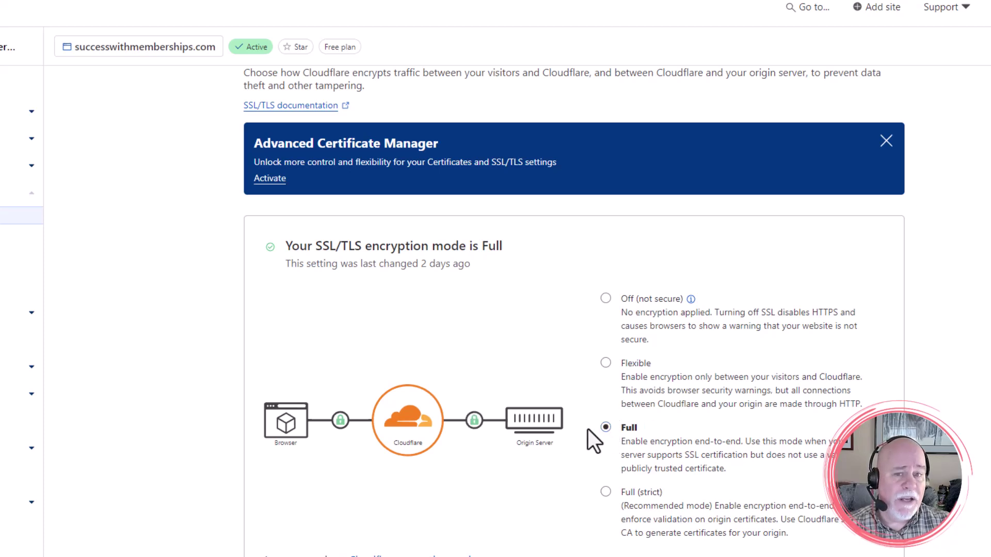
Examine the SSL/TLS encryption mode settings for the domain in Cloudflare, and switch to systeme.io to check the status of the custom domains.
{"action": "scroll", "coordinate": [588, 429], "scroll_direction": "down", "scroll_amount": 5}
{"action": "scroll", "coordinate": [892, 398], "scroll_direction": "up", "scroll_amount": 6}
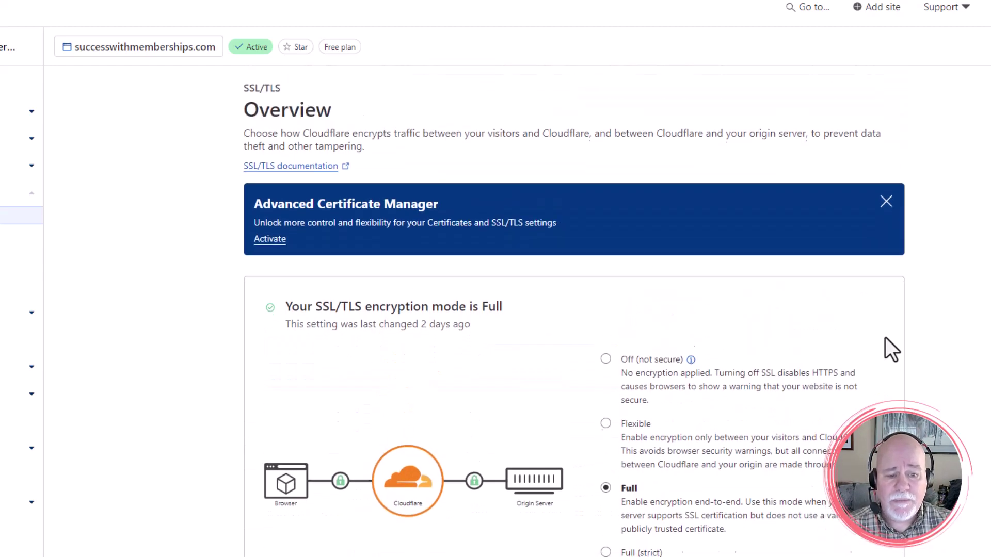
{"action": "scroll", "coordinate": [885, 339], "scroll_direction": "down", "scroll_amount": 10}
{"action": "scroll", "coordinate": [885, 338], "scroll_direction": "up", "scroll_amount": 6}
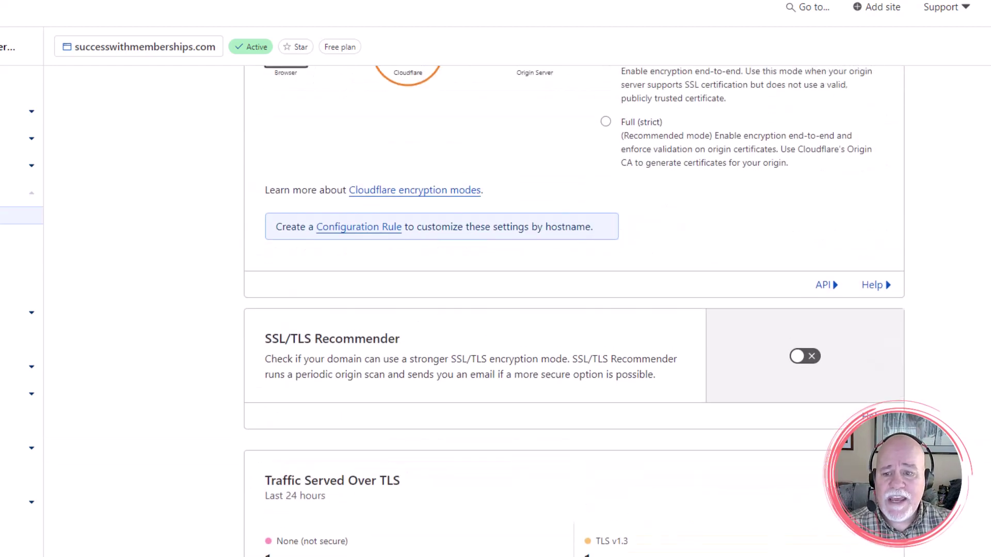
{"action": "scroll", "coordinate": [973, 343], "scroll_direction": "up", "scroll_amount": 6}
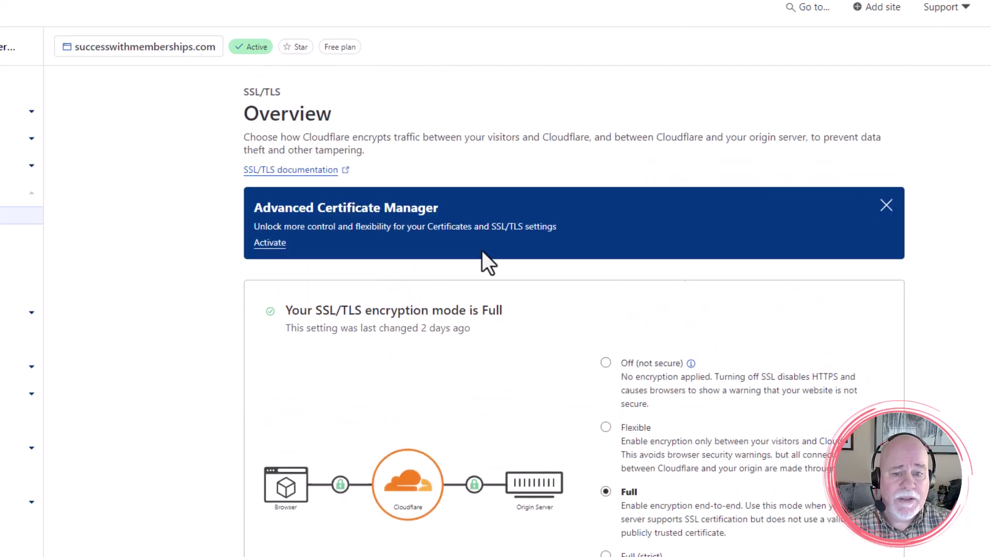
{"action": "scroll", "coordinate": [99, 260], "scroll_direction": "down", "scroll_amount": 1}
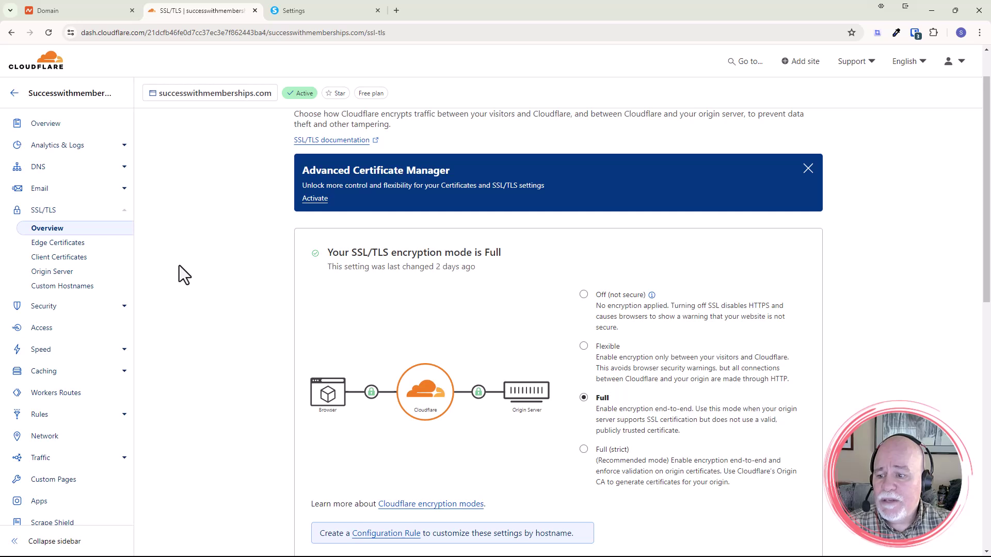
{"action": "scroll", "coordinate": [179, 265], "scroll_direction": "down", "scroll_amount": 1}
{"action": "scroll", "coordinate": [179, 265], "scroll_direction": "up", "scroll_amount": 1}
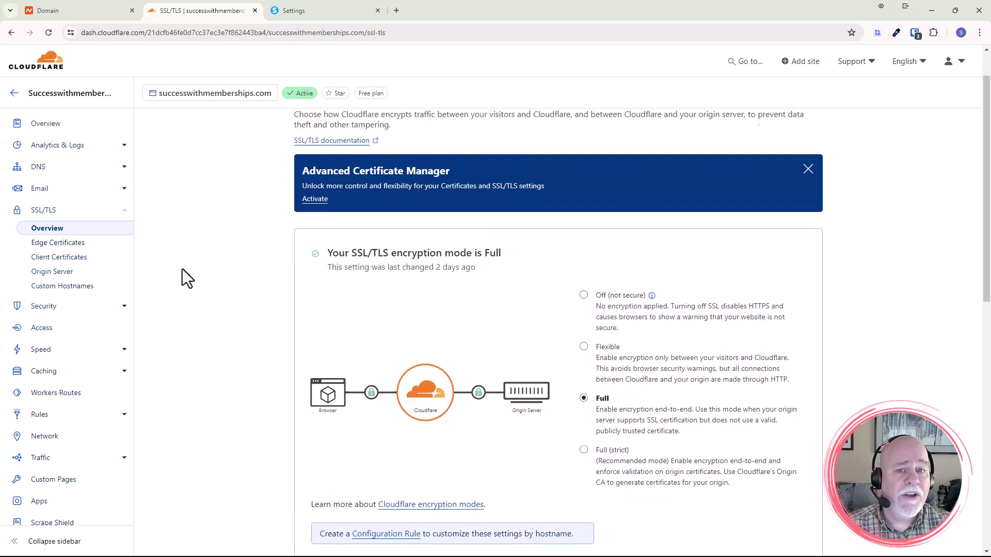
{"action": "scroll", "coordinate": [182, 269], "scroll_direction": "up", "scroll_amount": 1}
{"action": "left_click", "coordinate": [325, 11]}
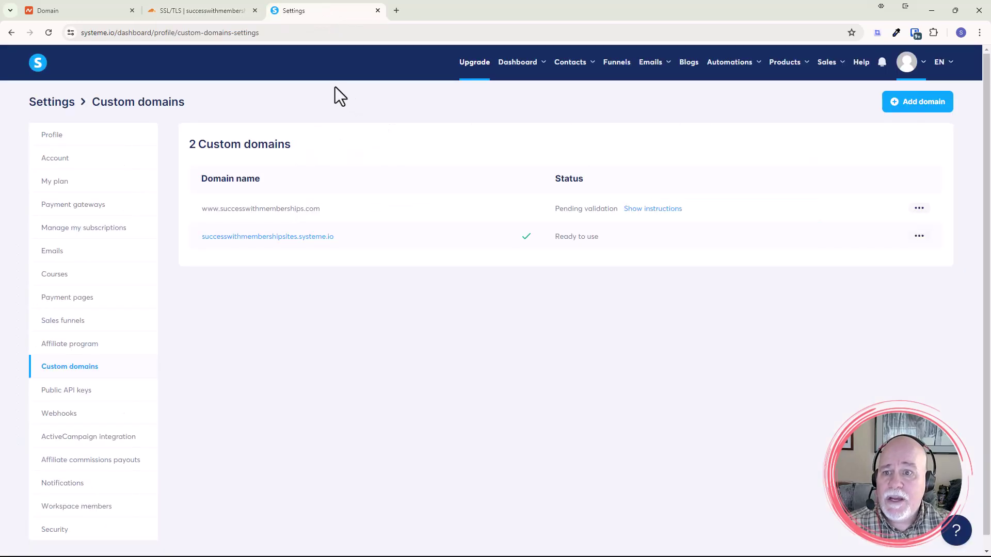